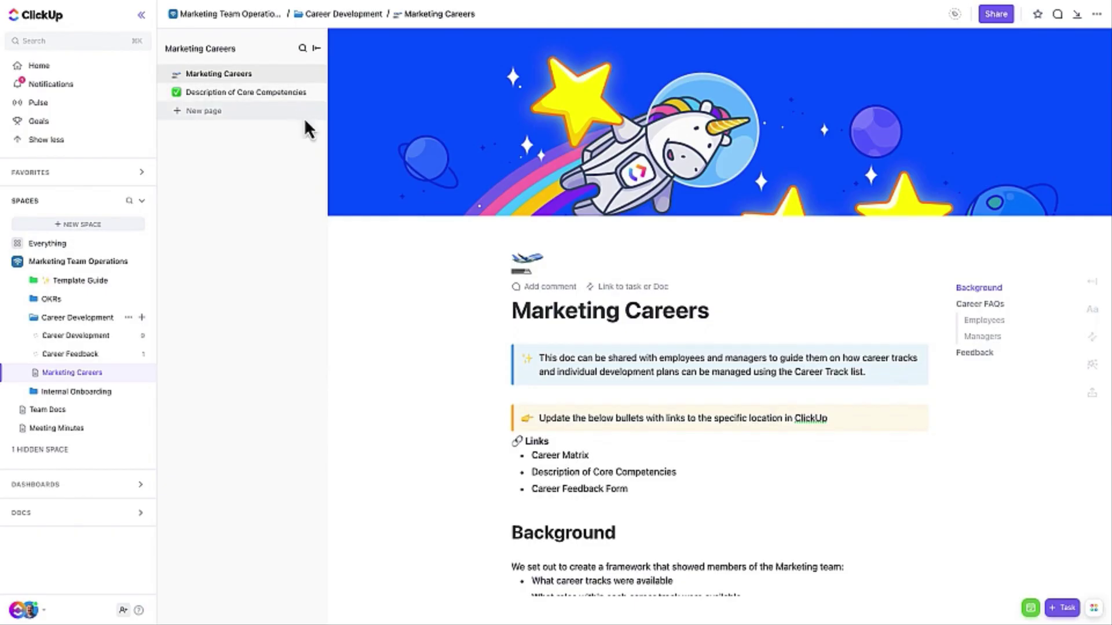
scroll(441, 358, "down", 3)
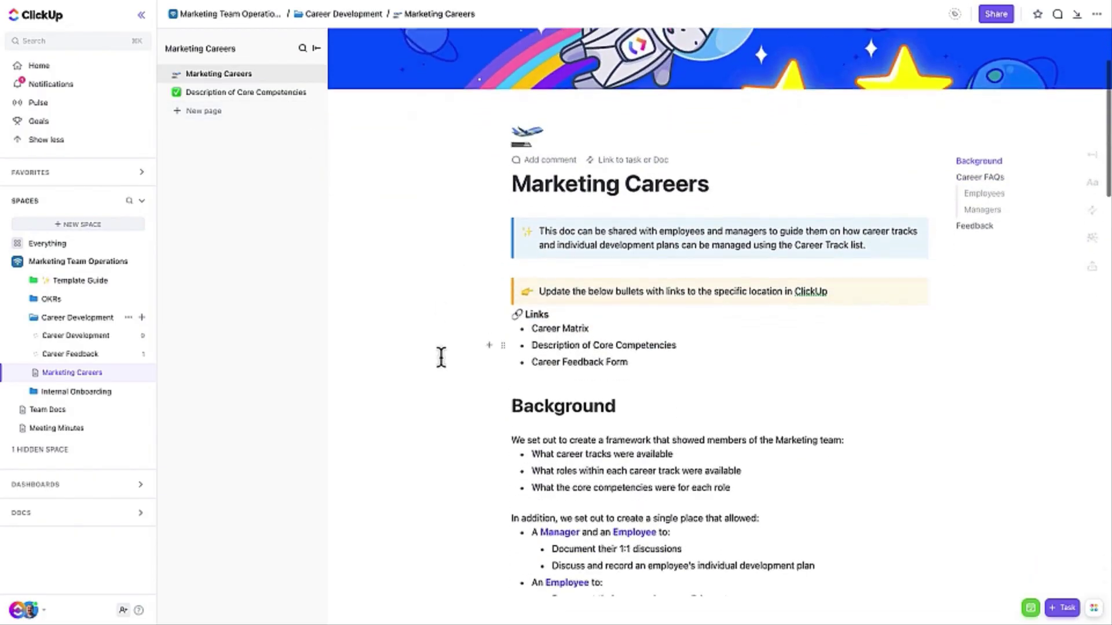
scroll(441, 357, "down", 6)
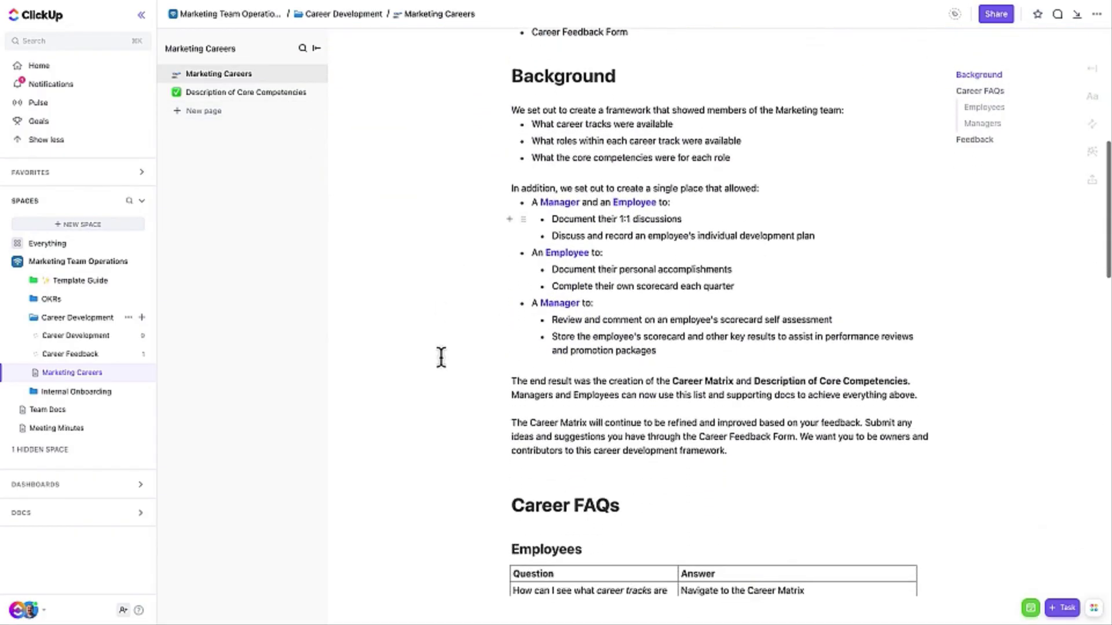
scroll(441, 357, "down", 6)
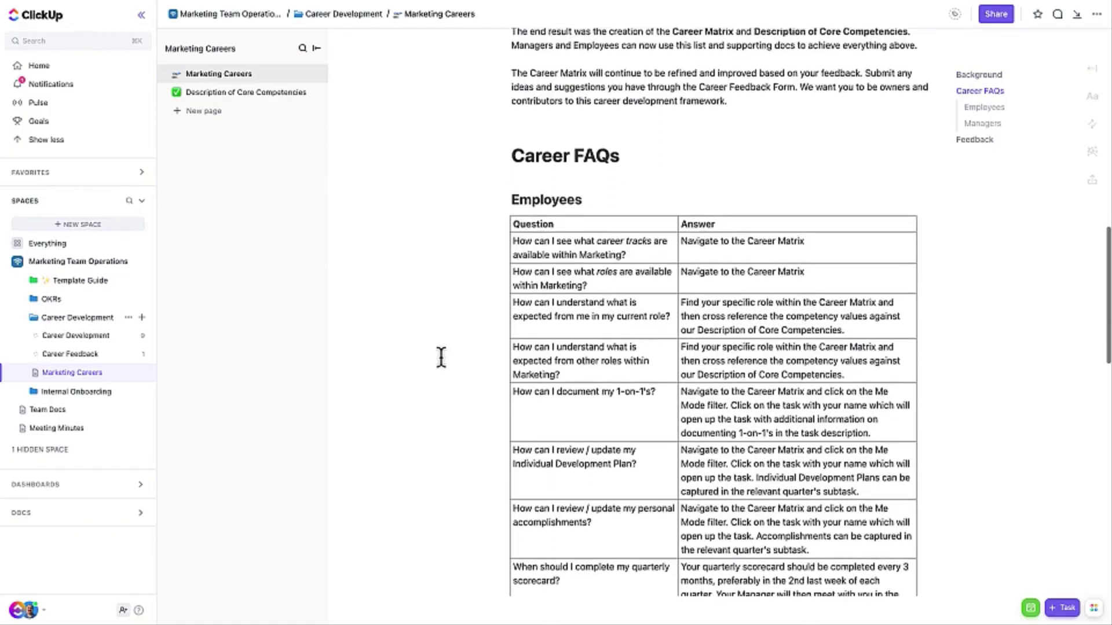
scroll(440, 357, "down", 7)
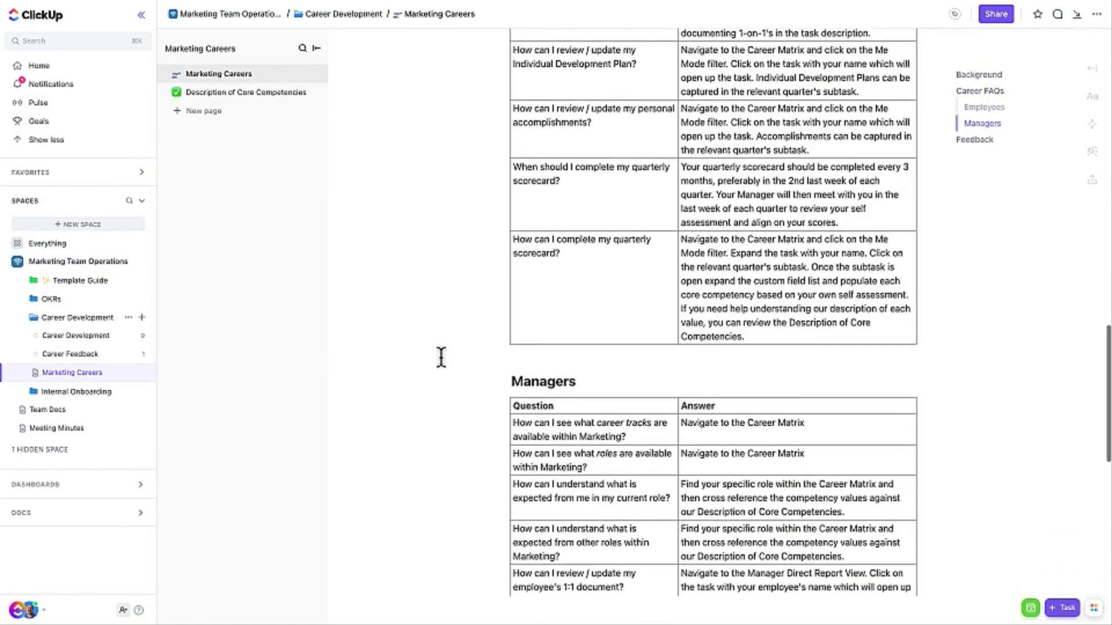
scroll(441, 358, "down", 7)
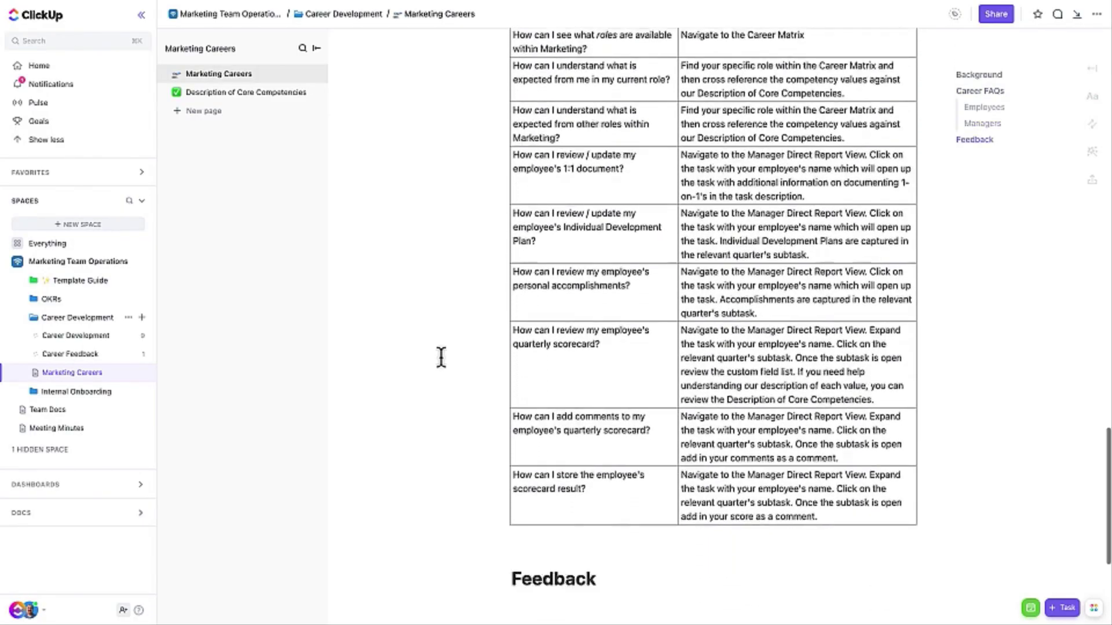
scroll(441, 358, "down", 2)
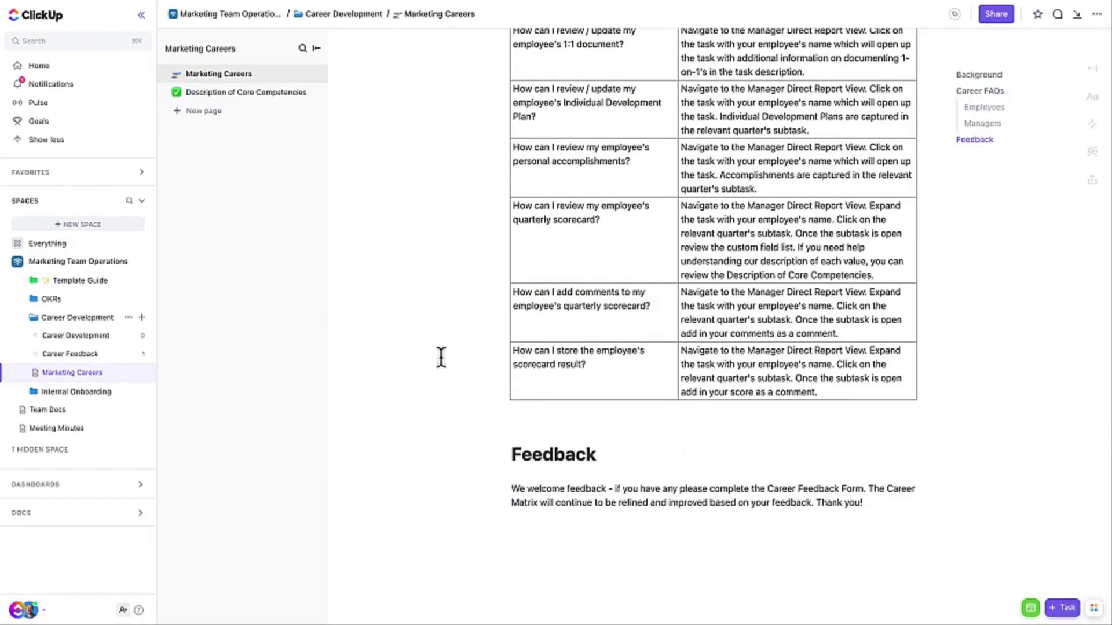
scroll(441, 357, "up", 17)
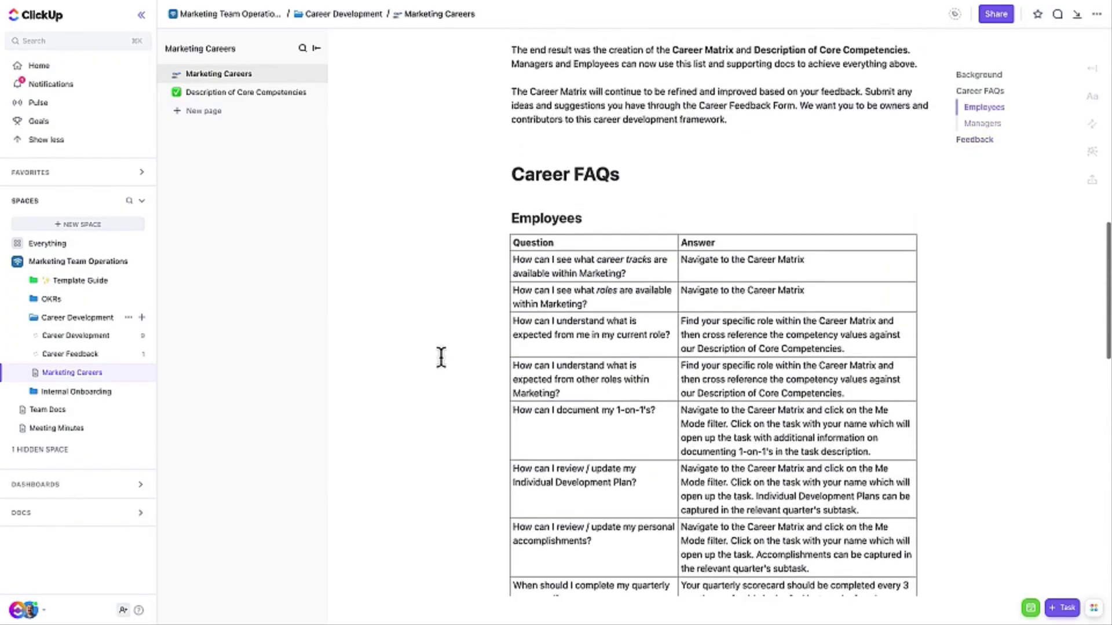
scroll(441, 357, "up", 12)
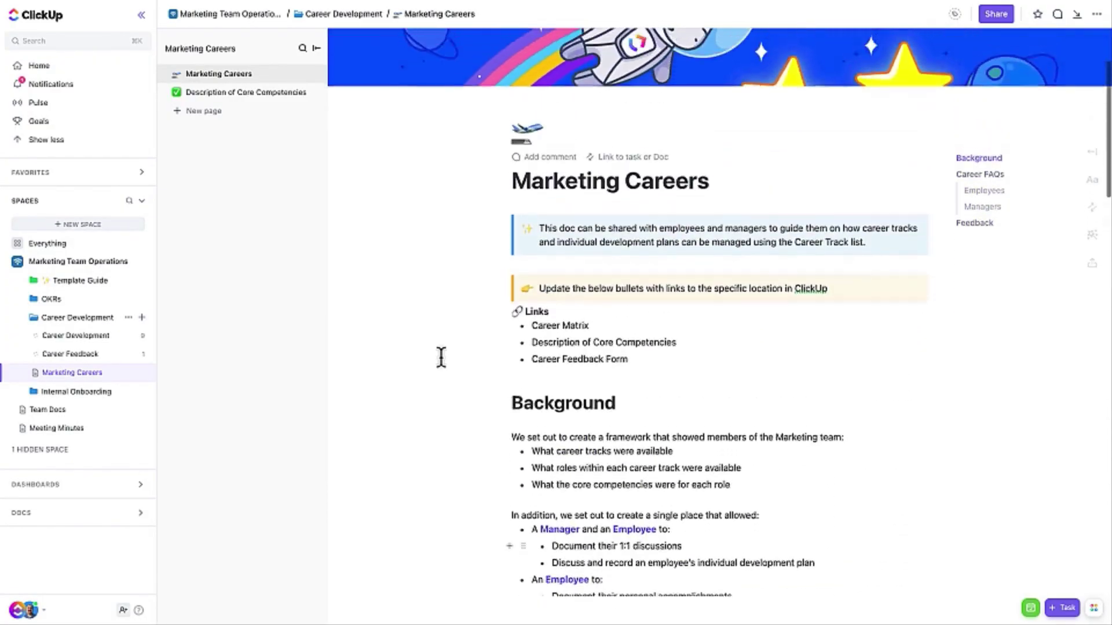
scroll(440, 357, "up", 2)
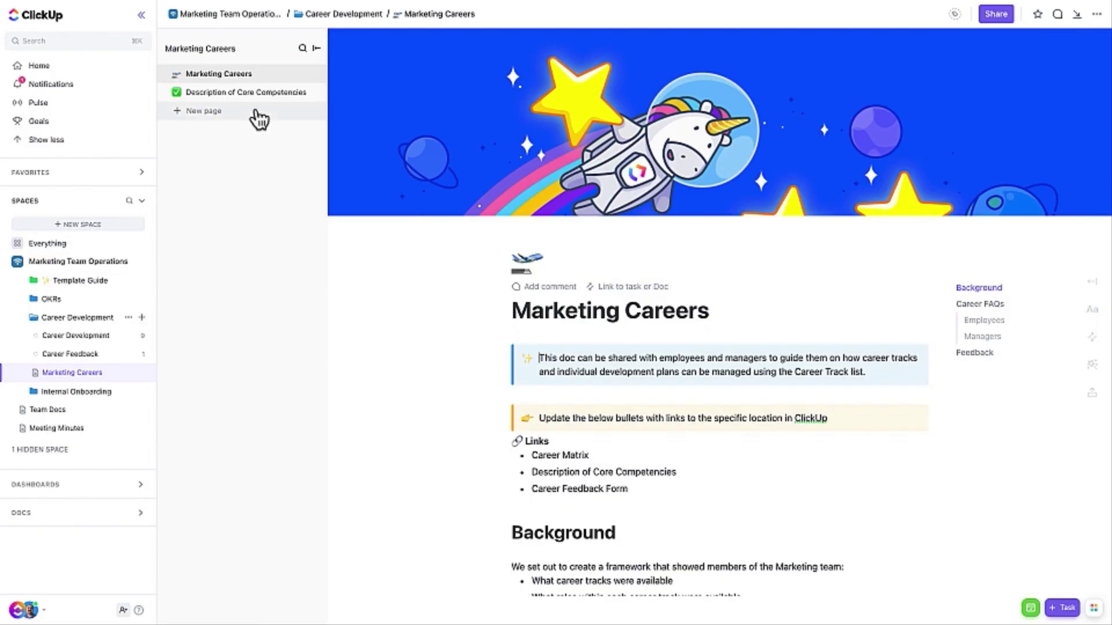
- Open the Description of Core Competencies page and read down through its content
left_click(249, 94)
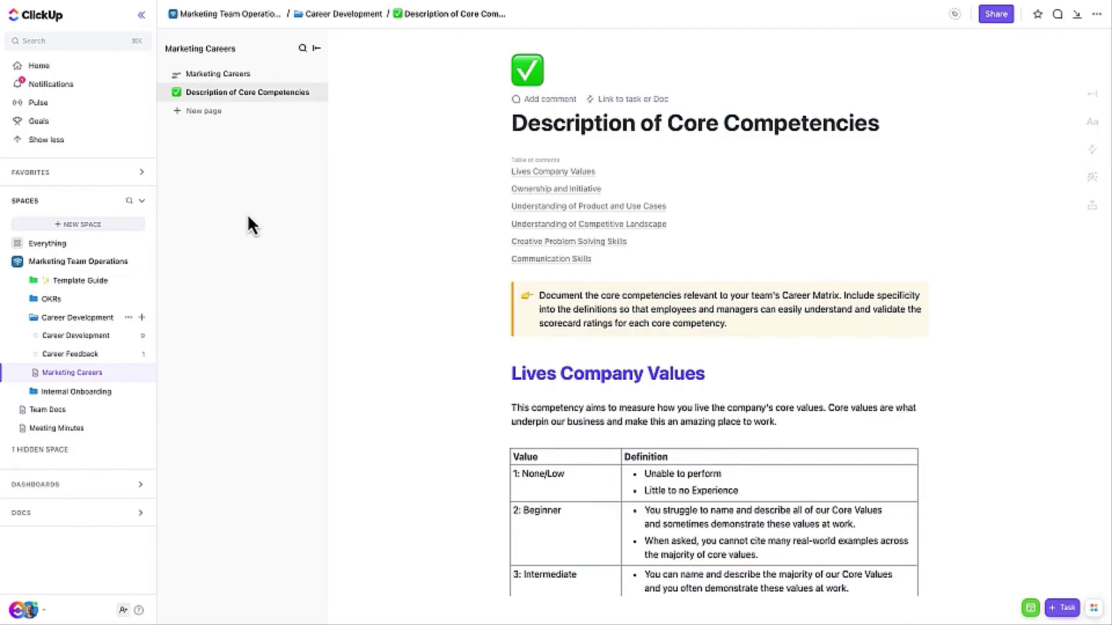
scroll(415, 341, "down", 3)
scroll(415, 340, "down", 8)
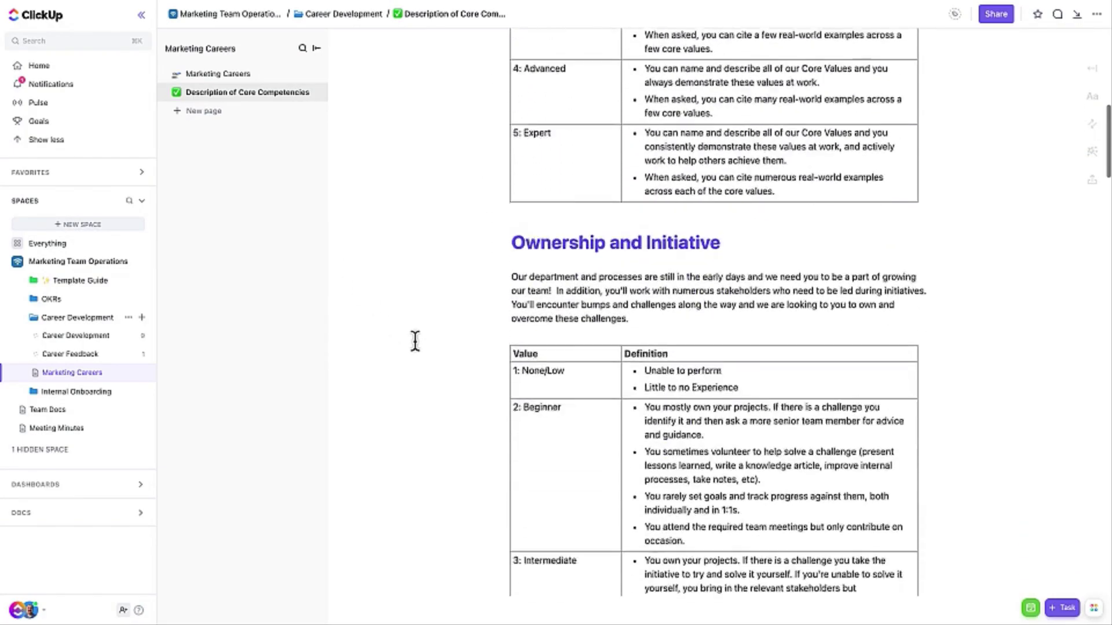
scroll(415, 340, "down", 8)
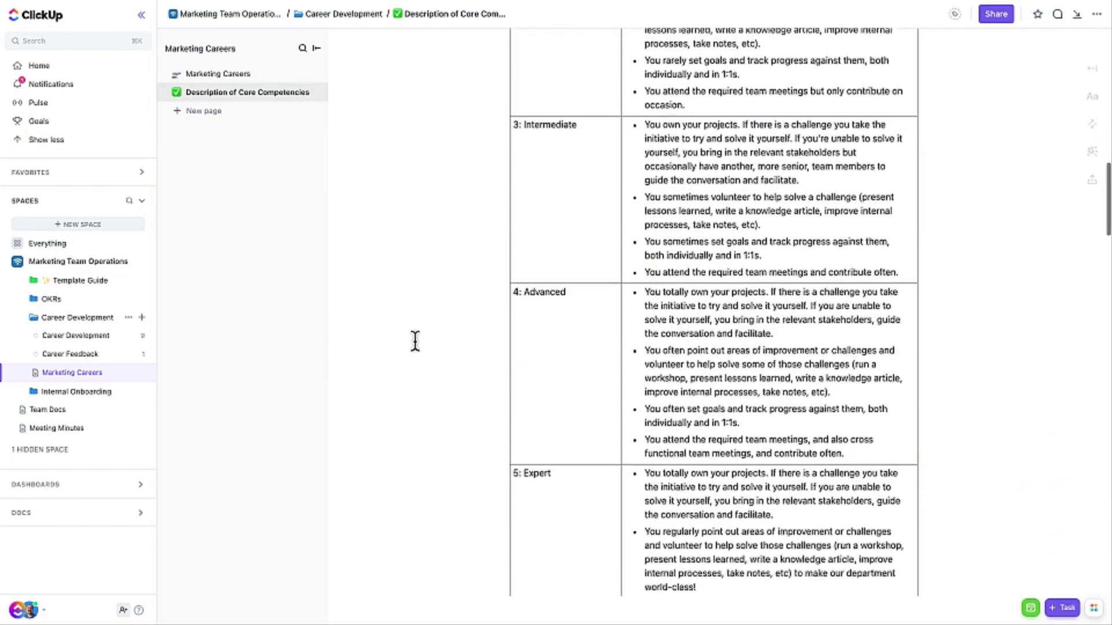
scroll(414, 341, "down", 5)
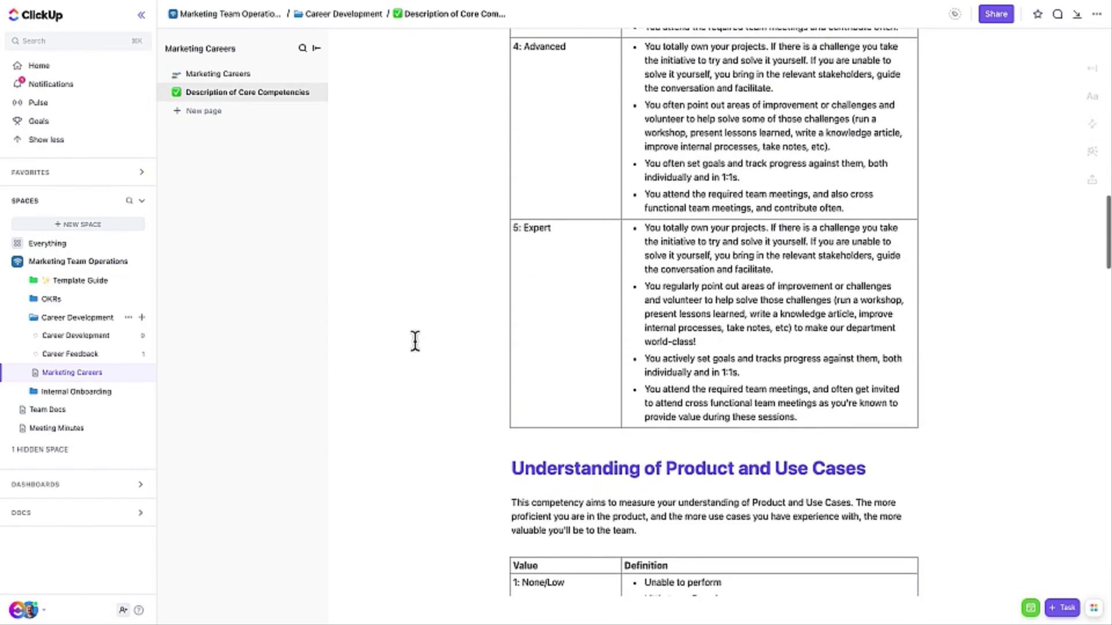
scroll(415, 341, "down", 5)
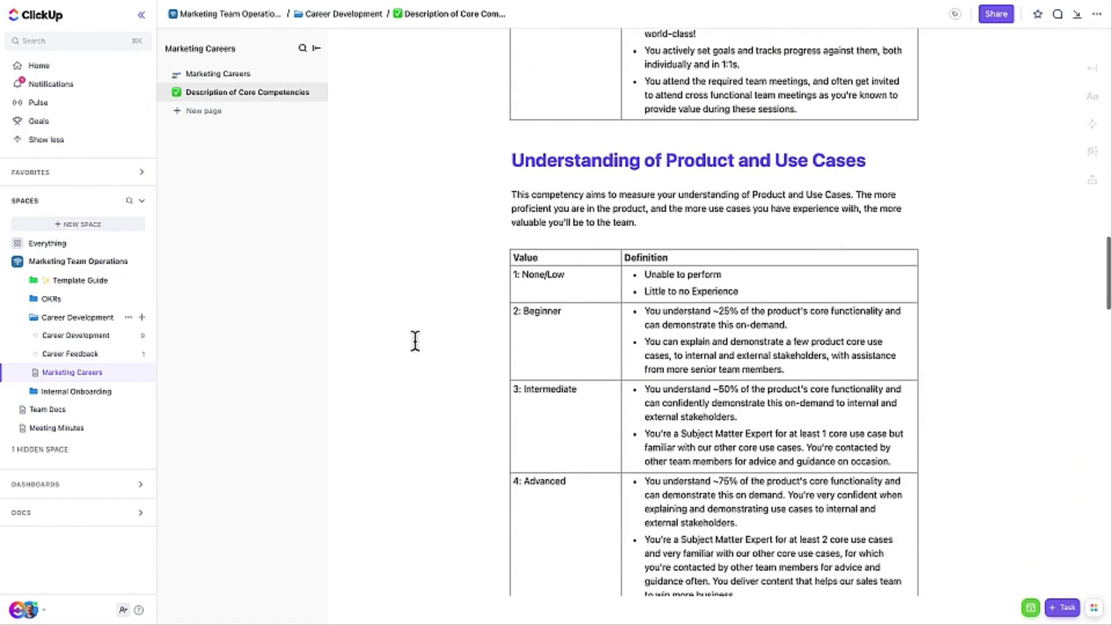
scroll(415, 341, "down", 5)
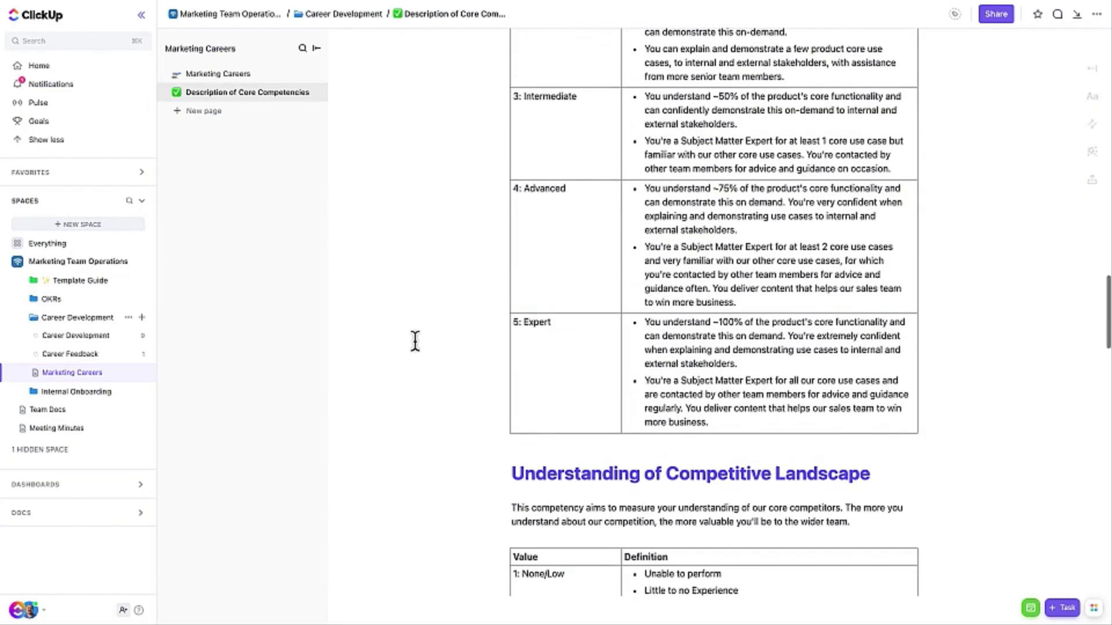
scroll(414, 340, "down", 7)
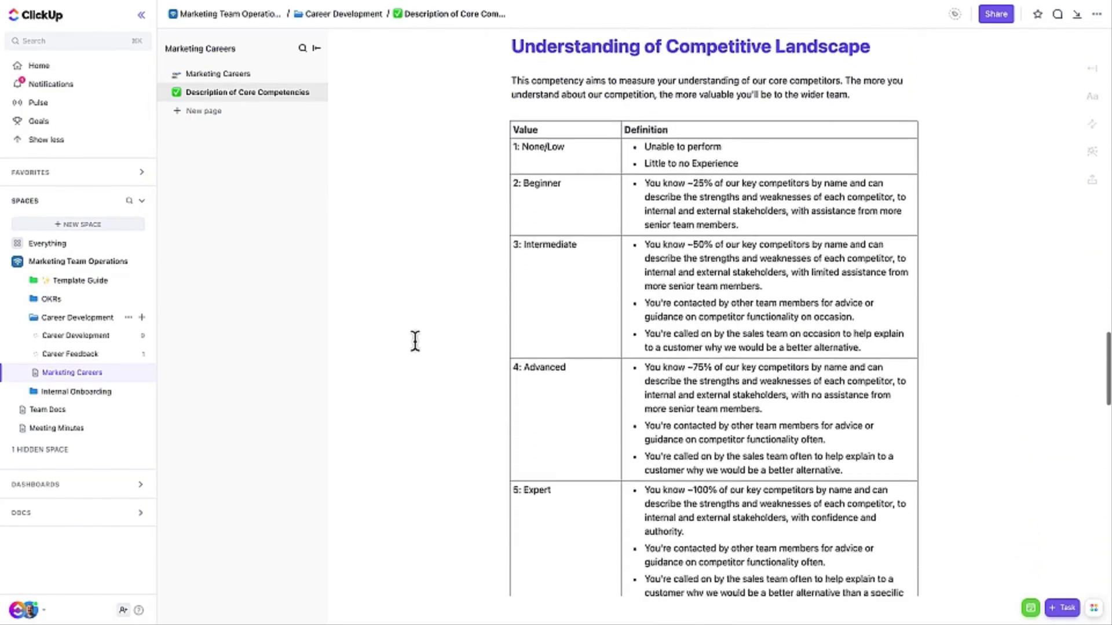
scroll(415, 340, "down", 2)
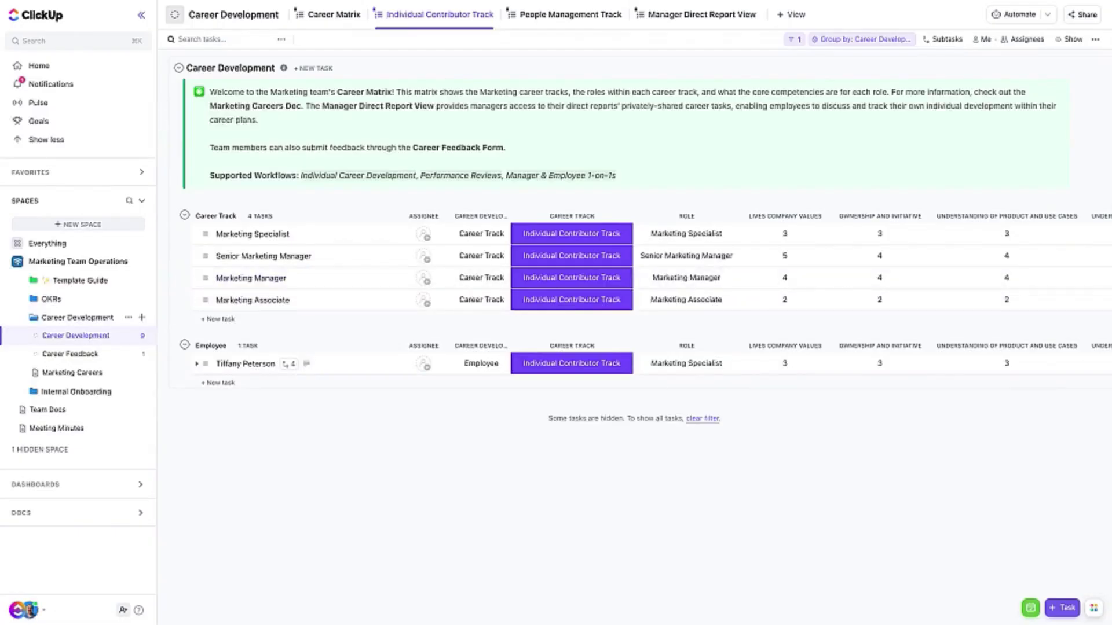
left_click(280, 281)
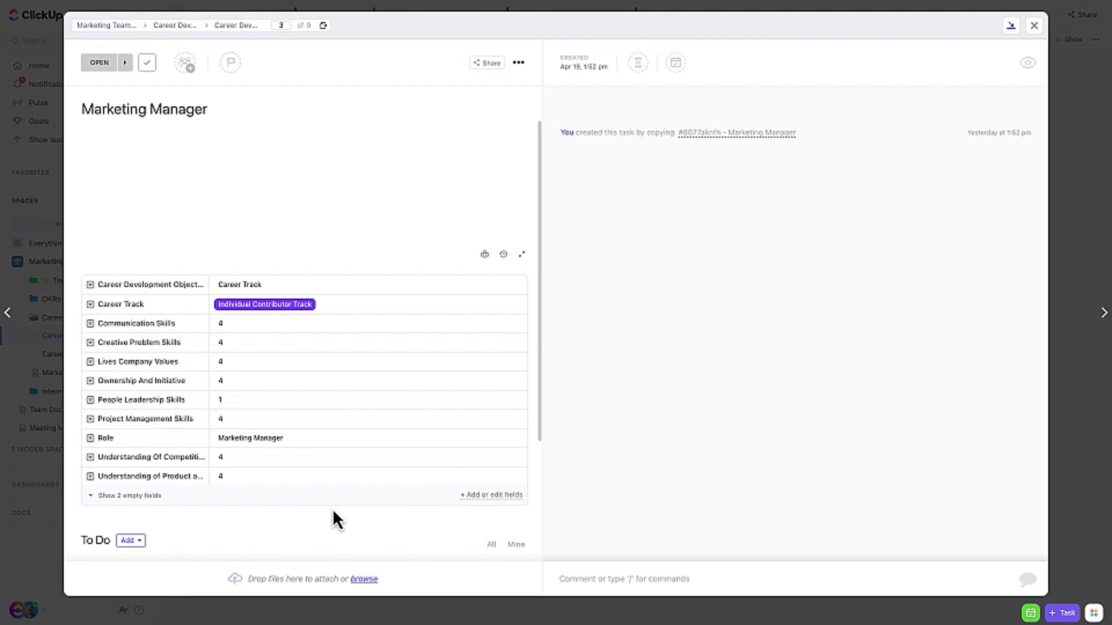
key("Escape")
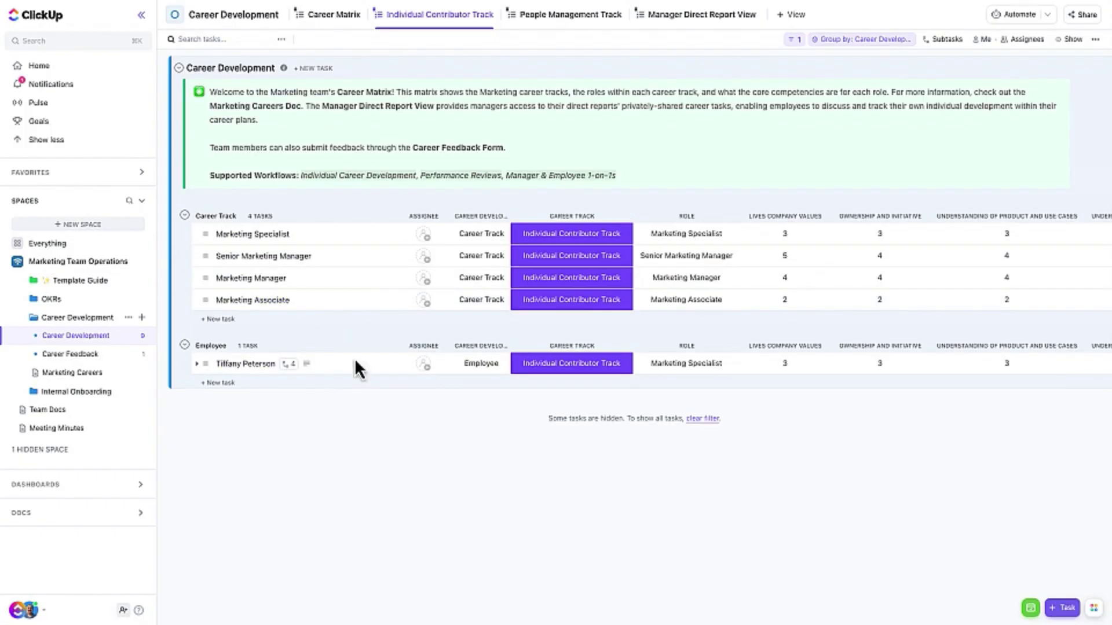
right_click(362, 304)
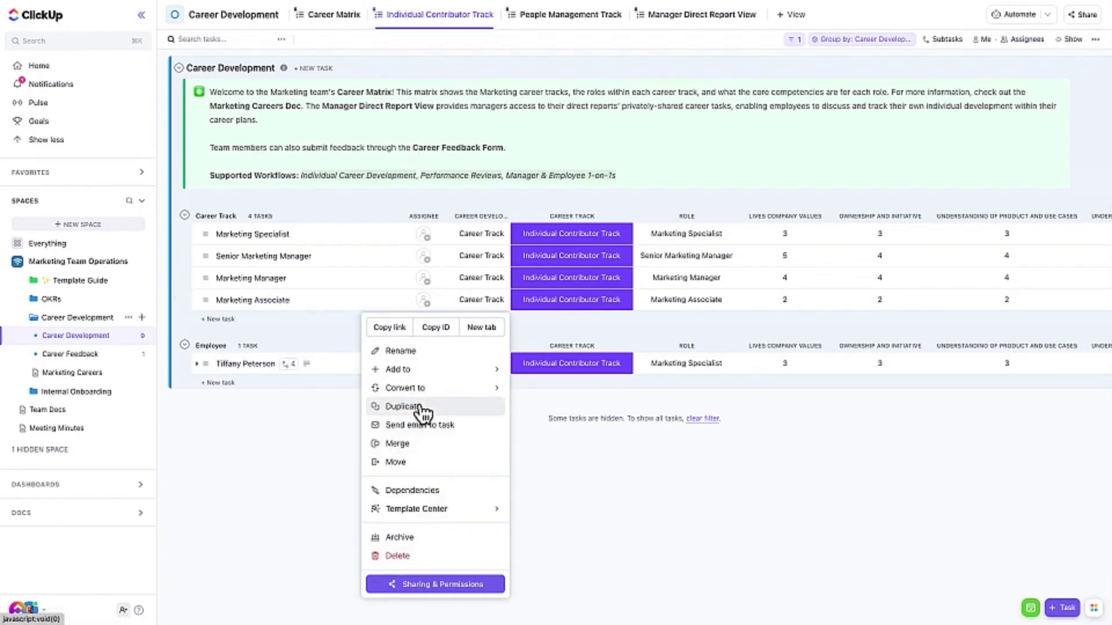
left_click(299, 422)
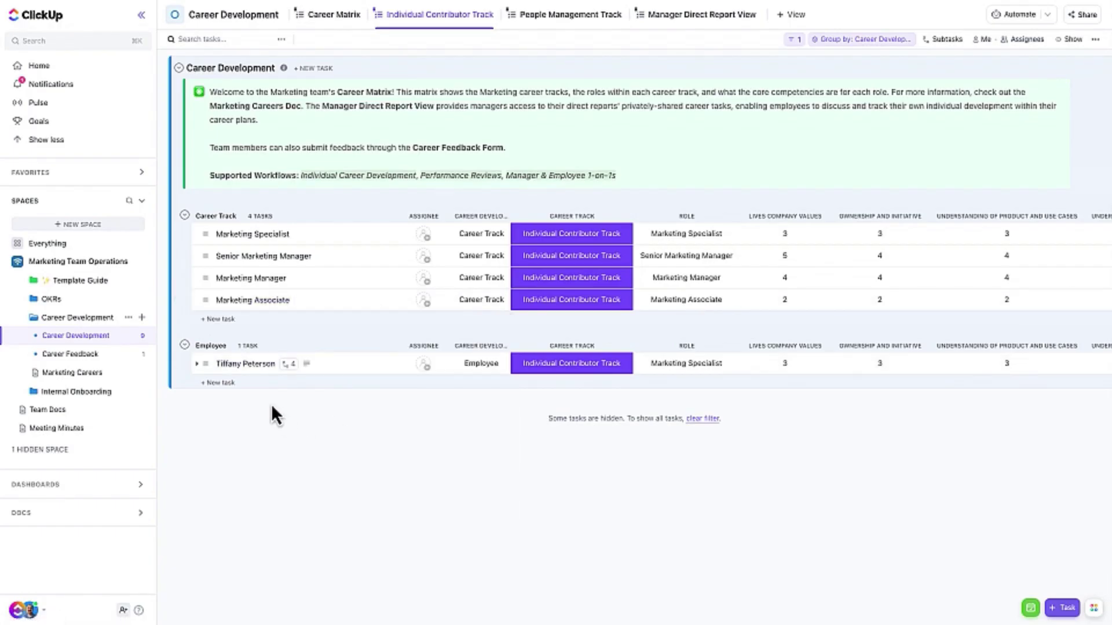
left_click(239, 365)
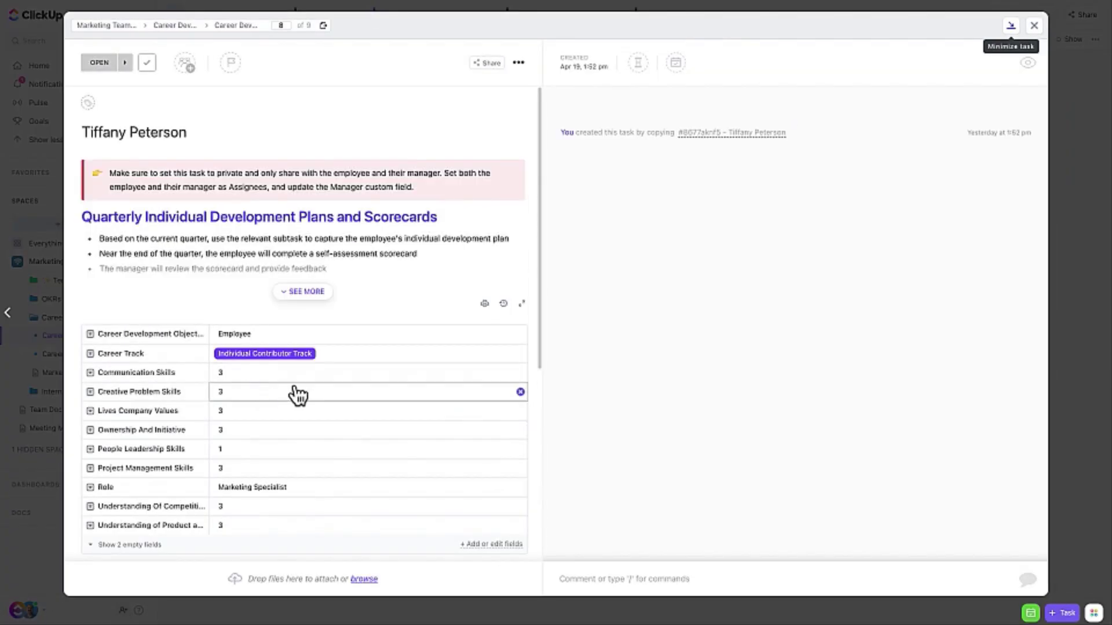
scroll(294, 388, "down", 6)
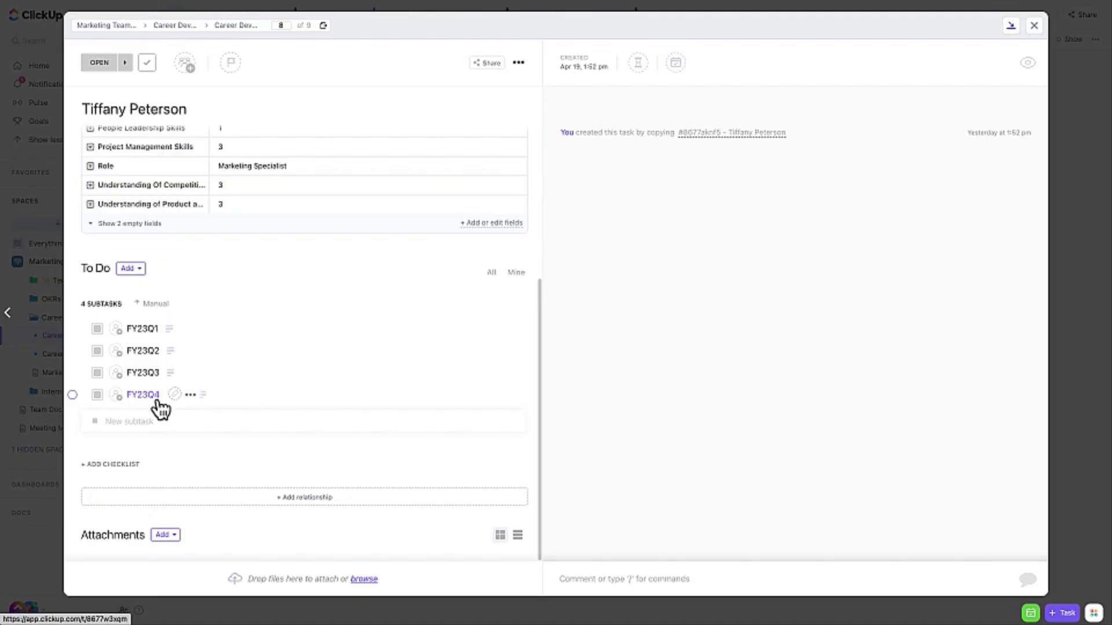
key("Escape")
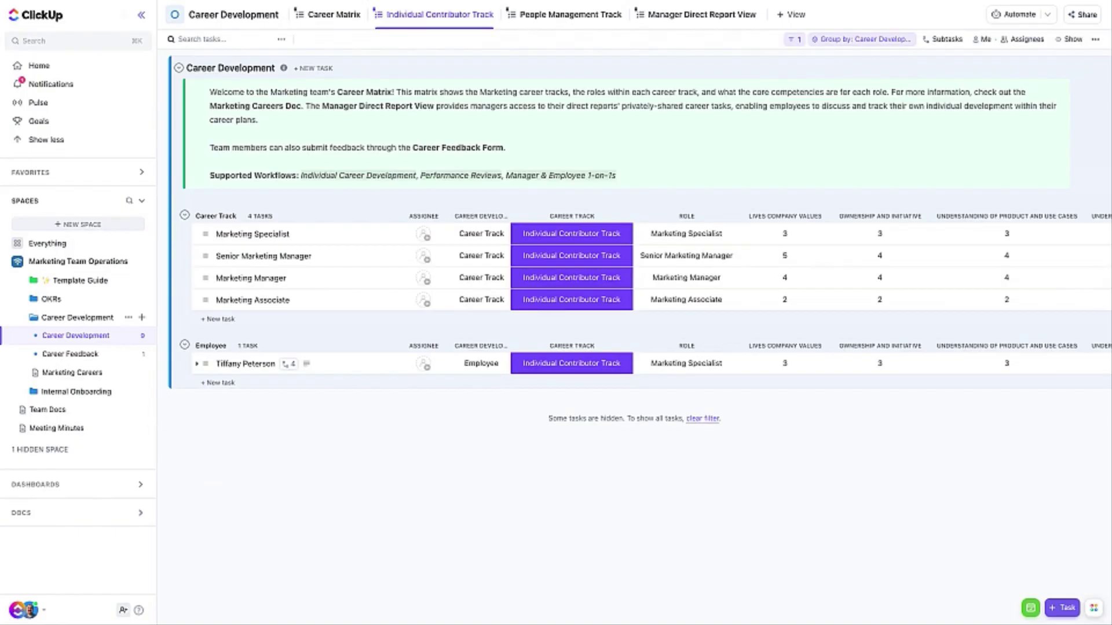
- Bring up the Marketing Associate task's actions menu, then dismiss it without saving a template
right_click(348, 307)
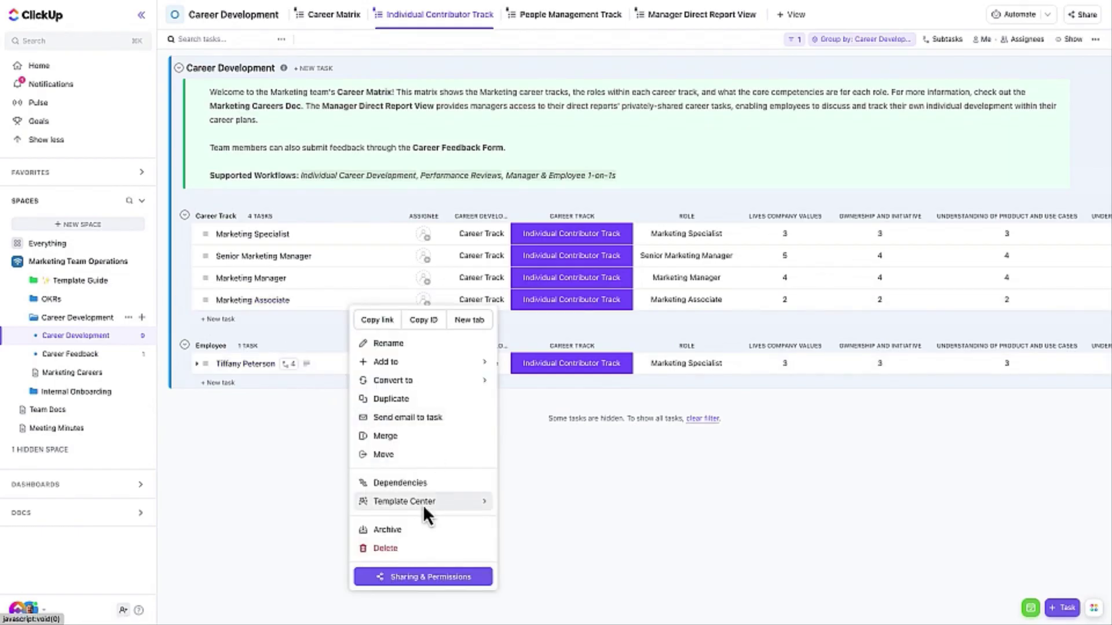
mouse_move(423, 504)
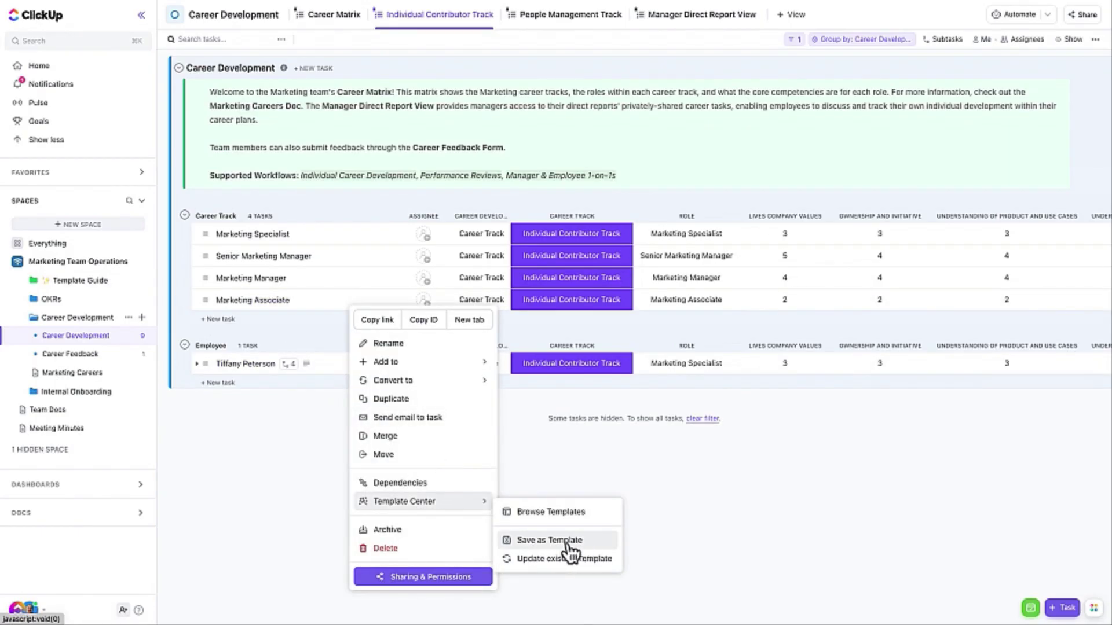
left_click(286, 540)
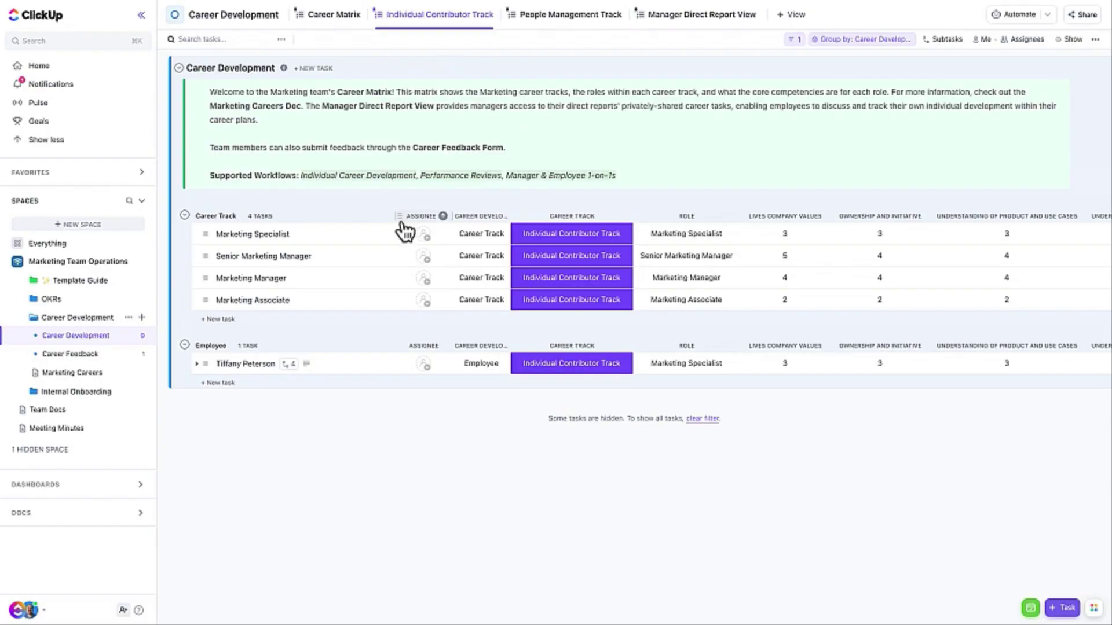
- Open the employee's career development task, check its sharing settings and read the full description
left_click(247, 365)
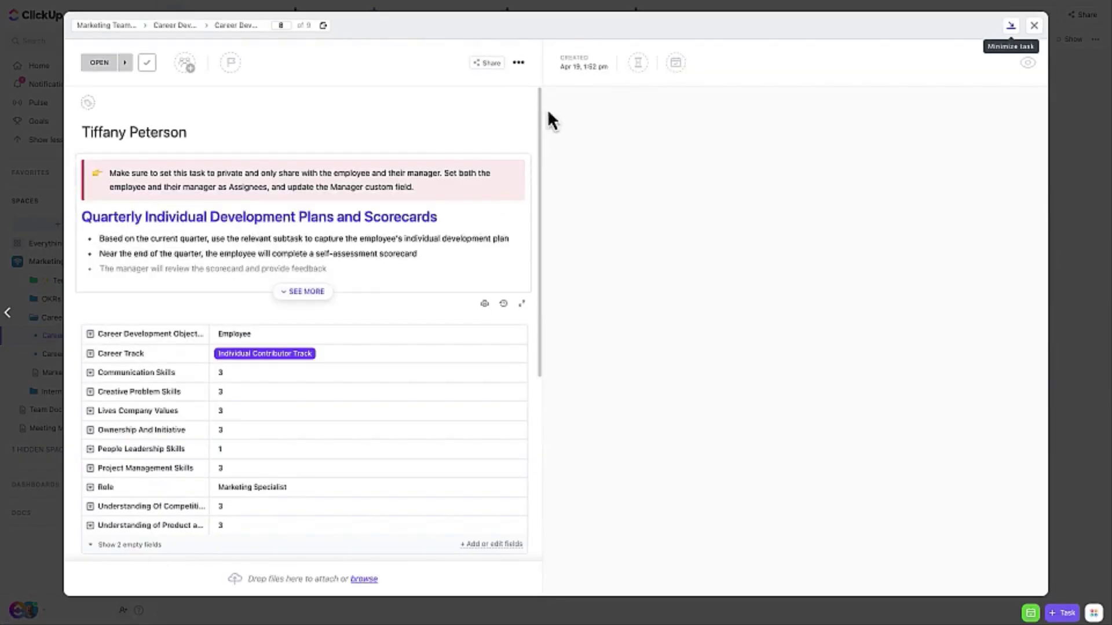
left_click(519, 62)
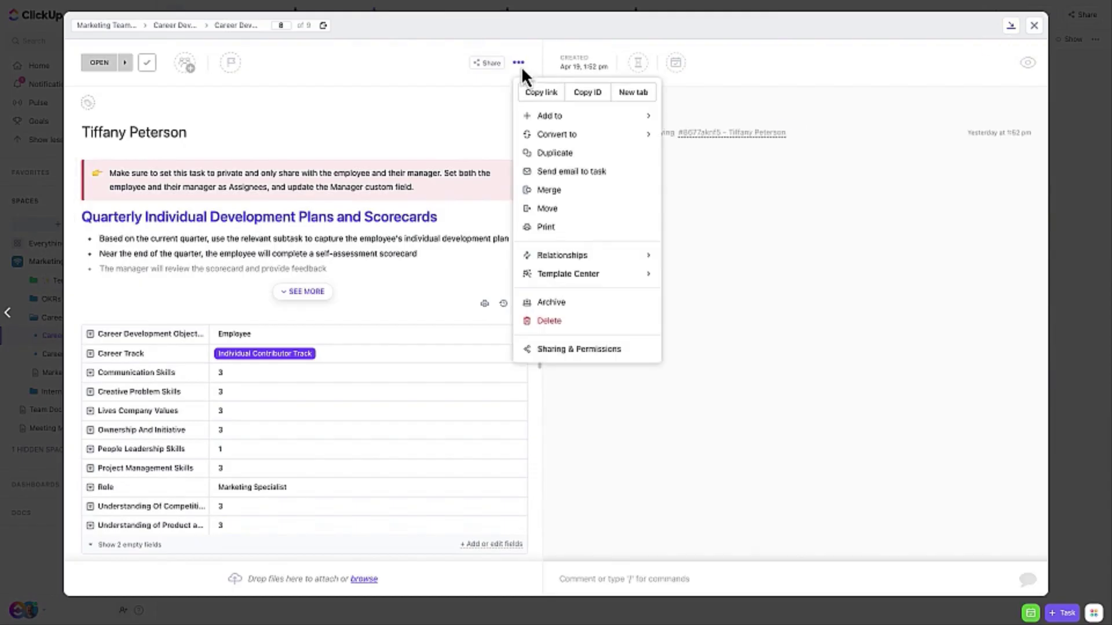
left_click(582, 350)
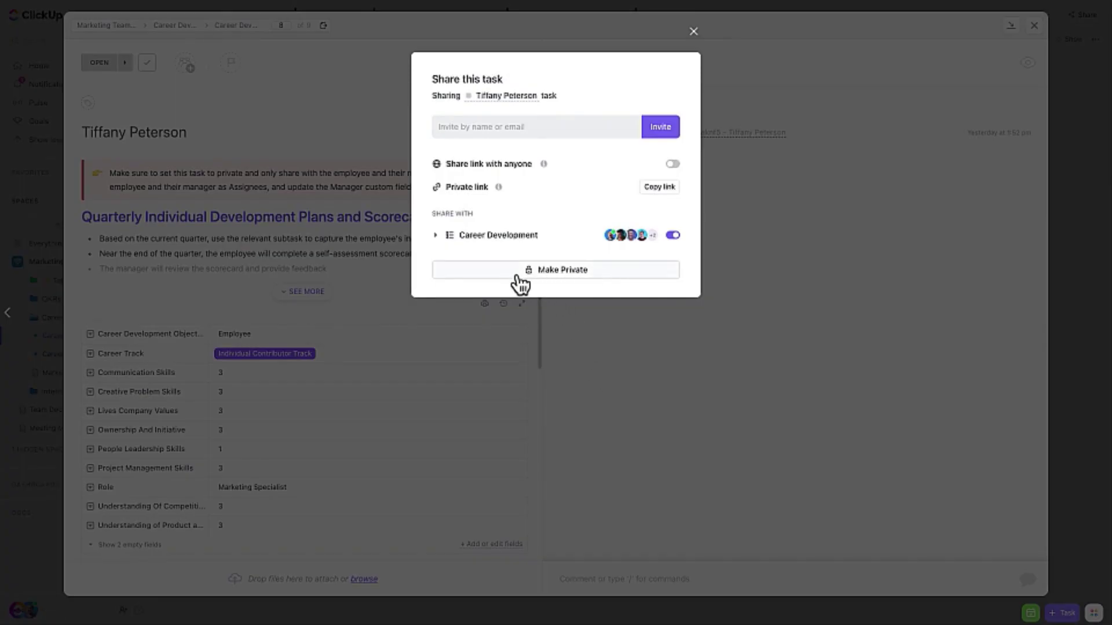
left_click(693, 32)
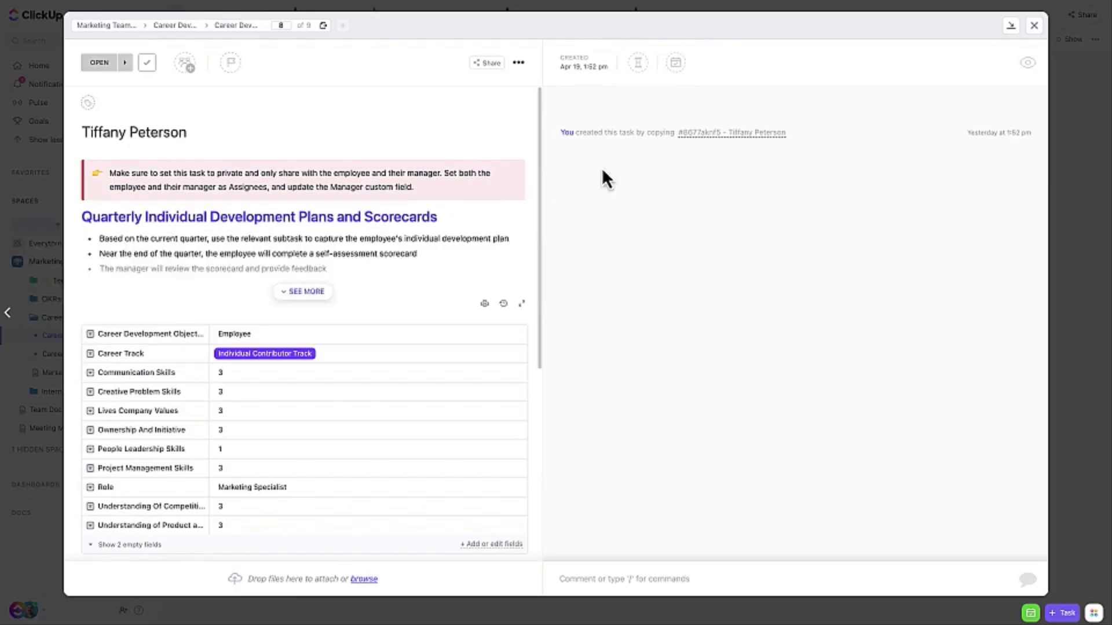
left_click(319, 297)
scroll(347, 409, "down", 2)
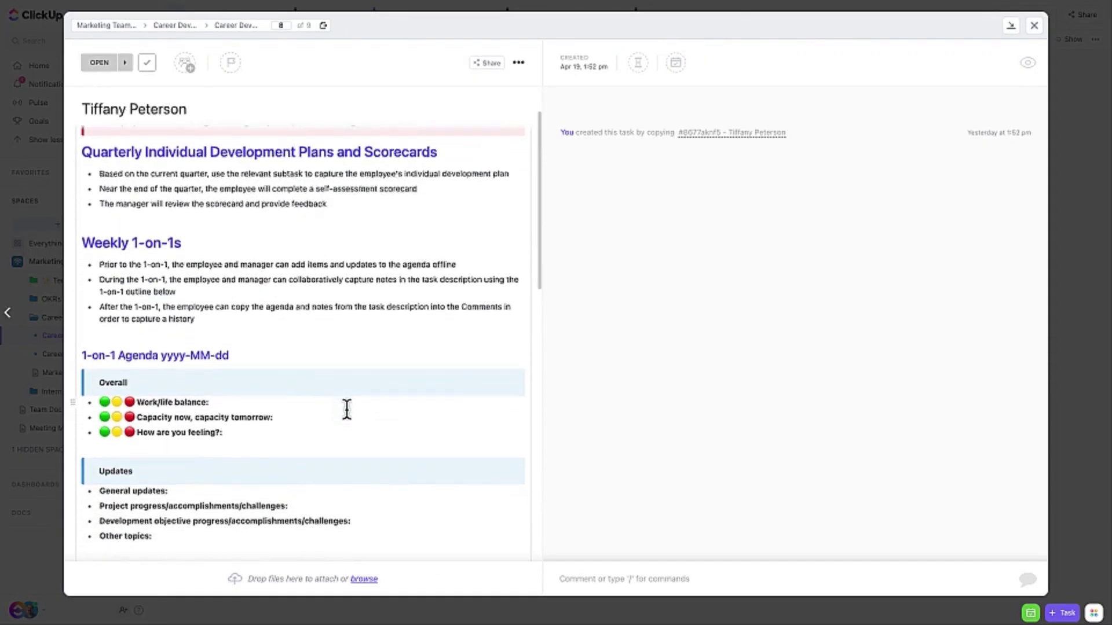
scroll(346, 409, "down", 5)
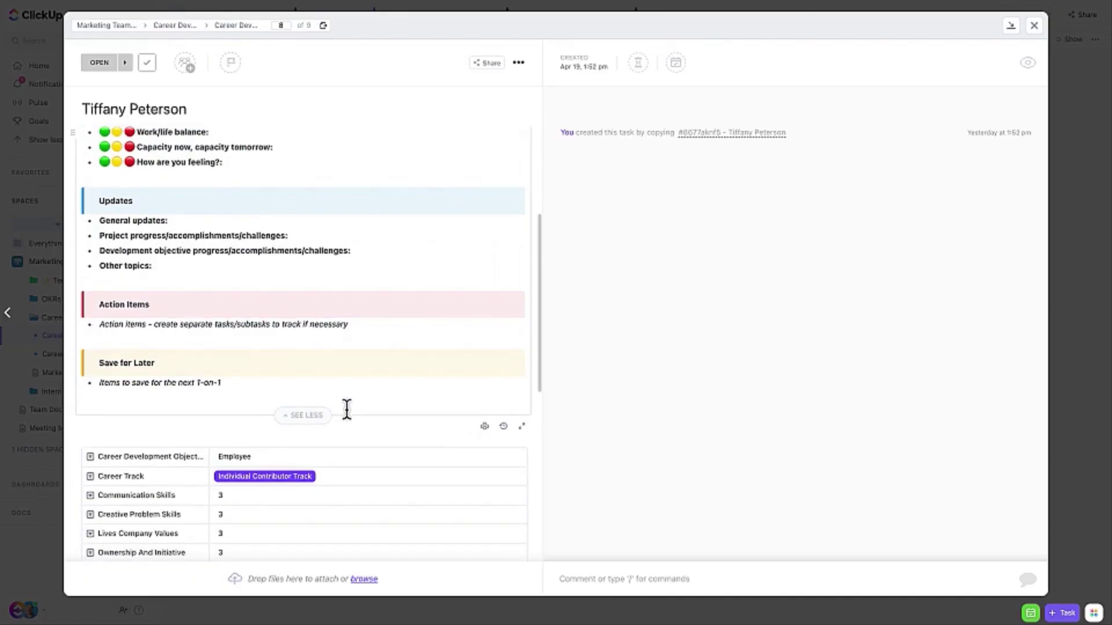
scroll(346, 409, "up", 6)
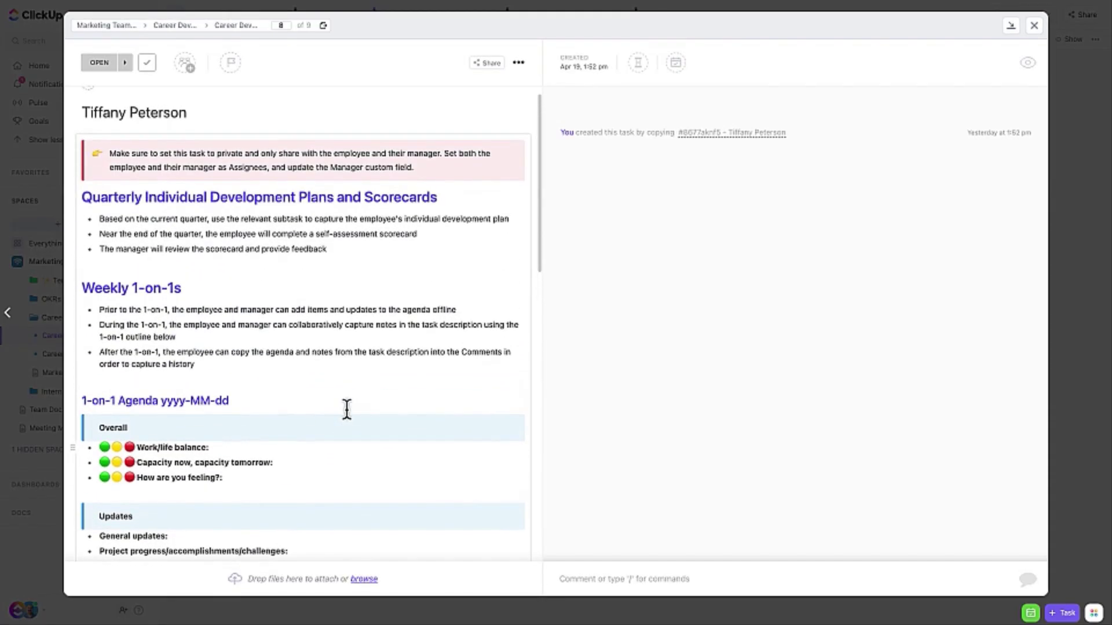
scroll(346, 409, "up", 1)
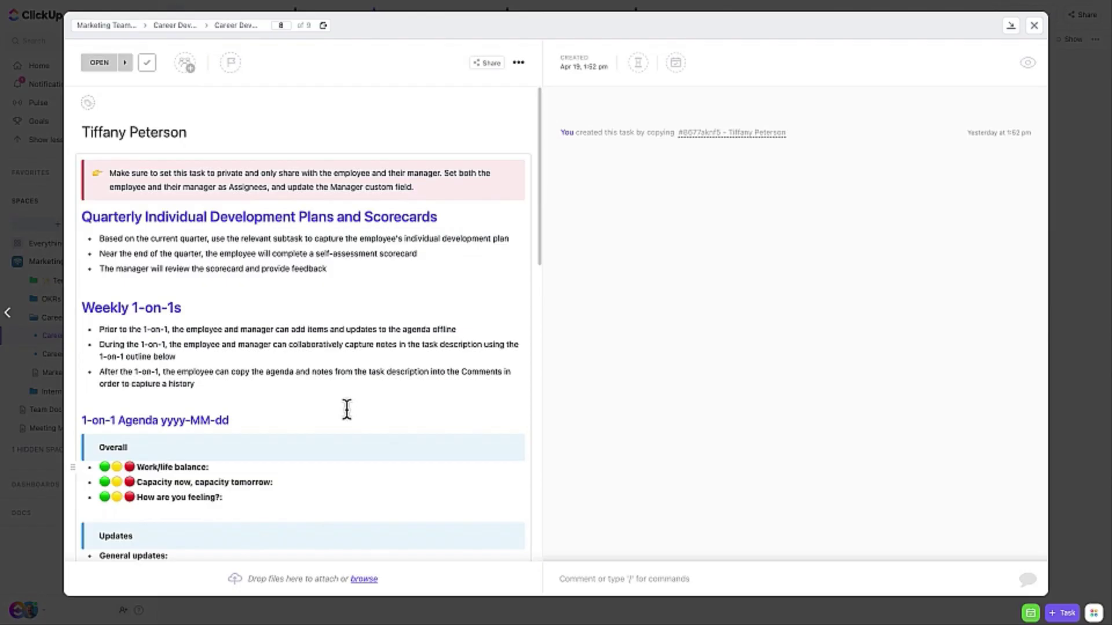
- Review the task's recurrence settings in the date picker, keeping the frequency weekly
left_click(673, 62)
left_click(698, 278)
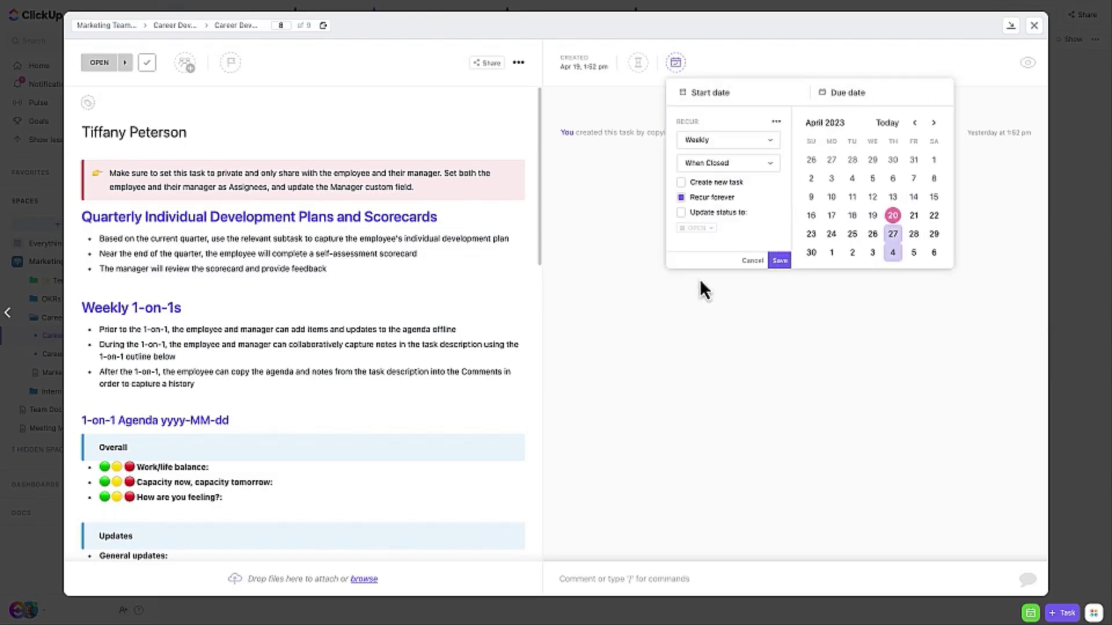
left_click(732, 139)
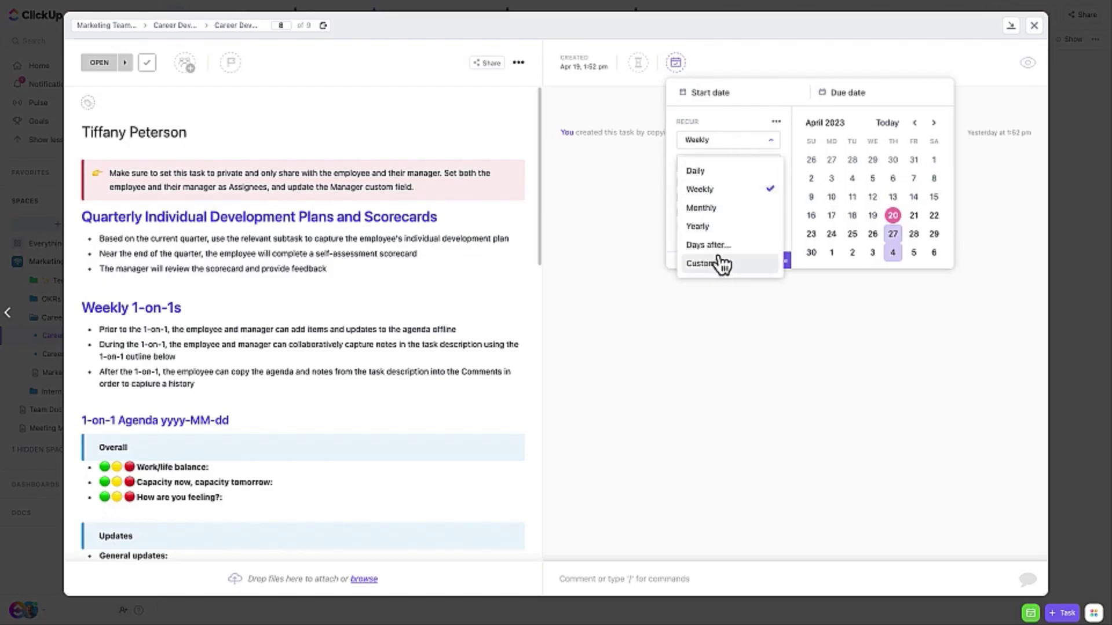
left_click(741, 119)
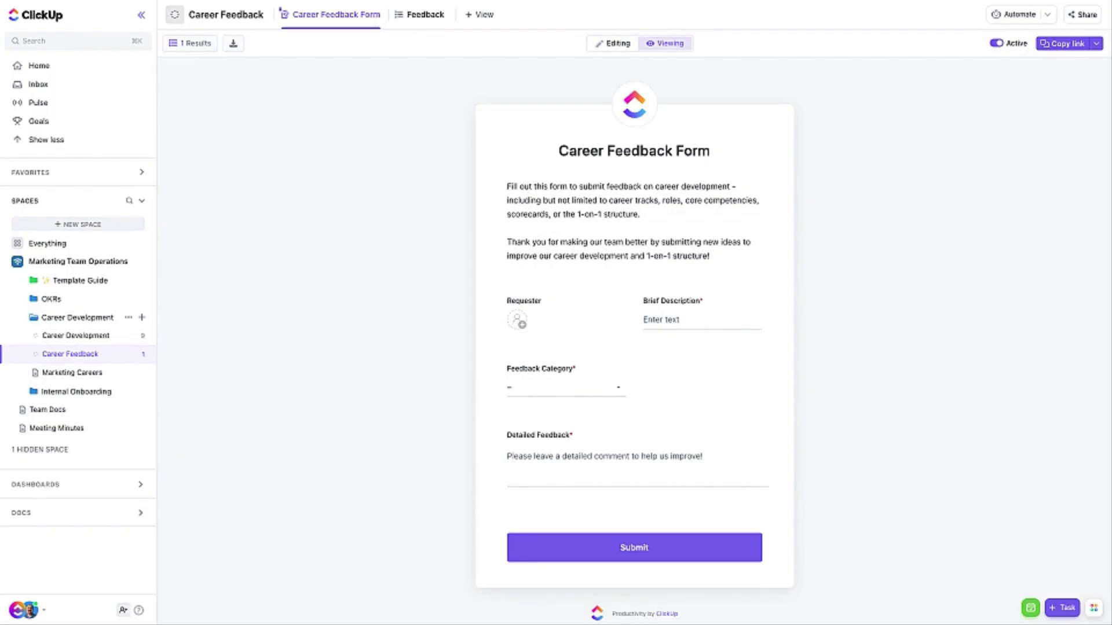
- Submit the form with a team member as requester, 'Feedback on review', Career Tracks, and a manager-promotion question
left_click(519, 323)
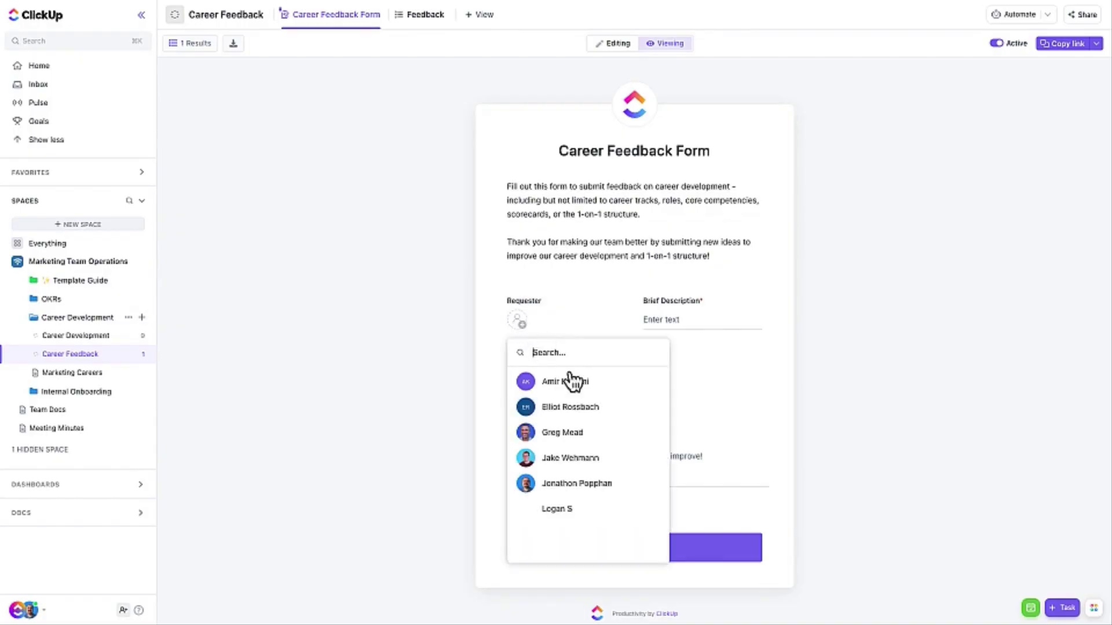
left_click(567, 460)
left_click(678, 319)
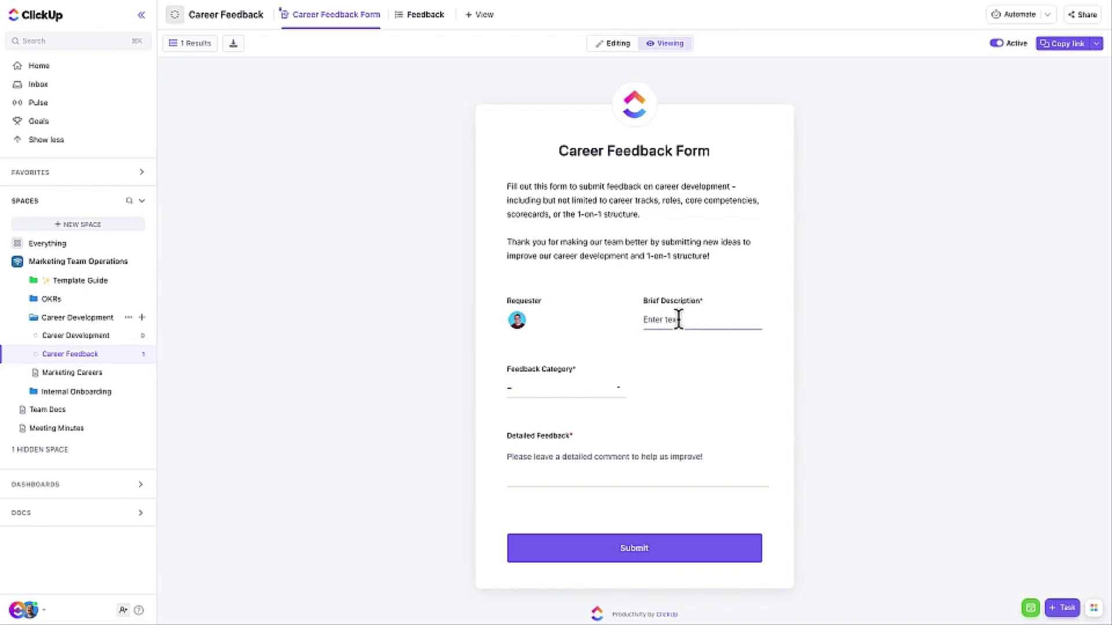
type("Feedback on review")
left_click(591, 405)
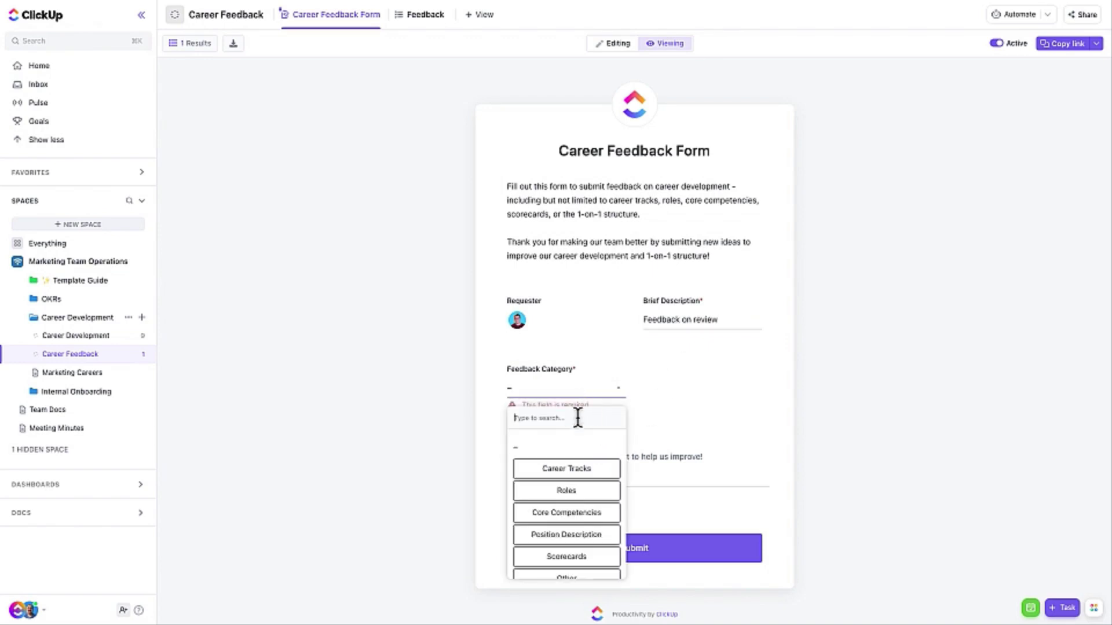
left_click(578, 465)
left_click(614, 478)
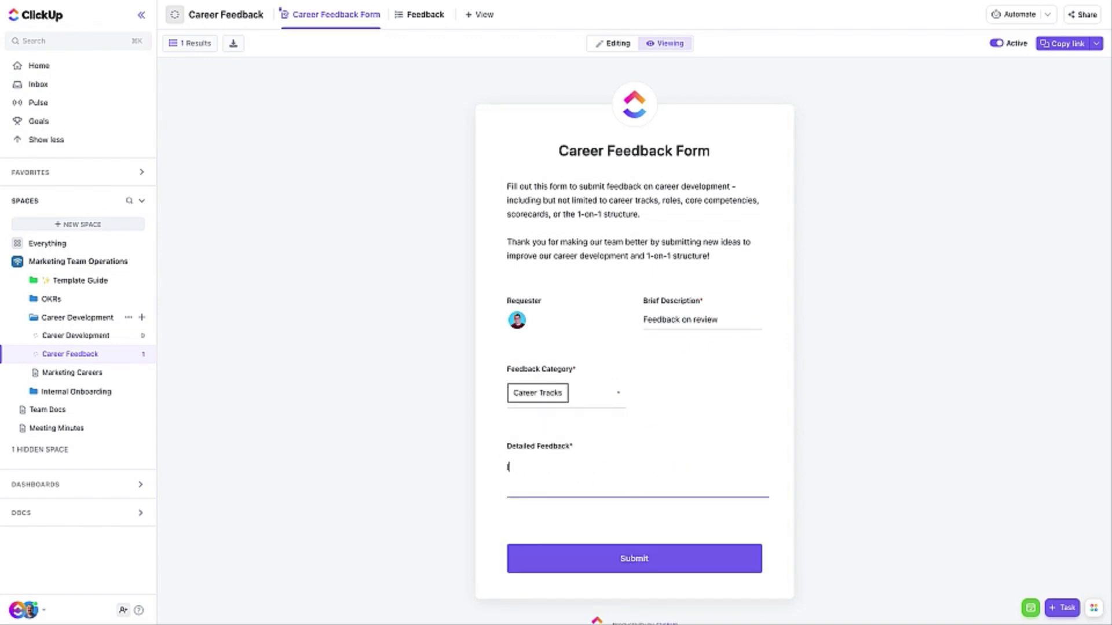
type("I'd like to get more details on how I can move up to a manager position.")
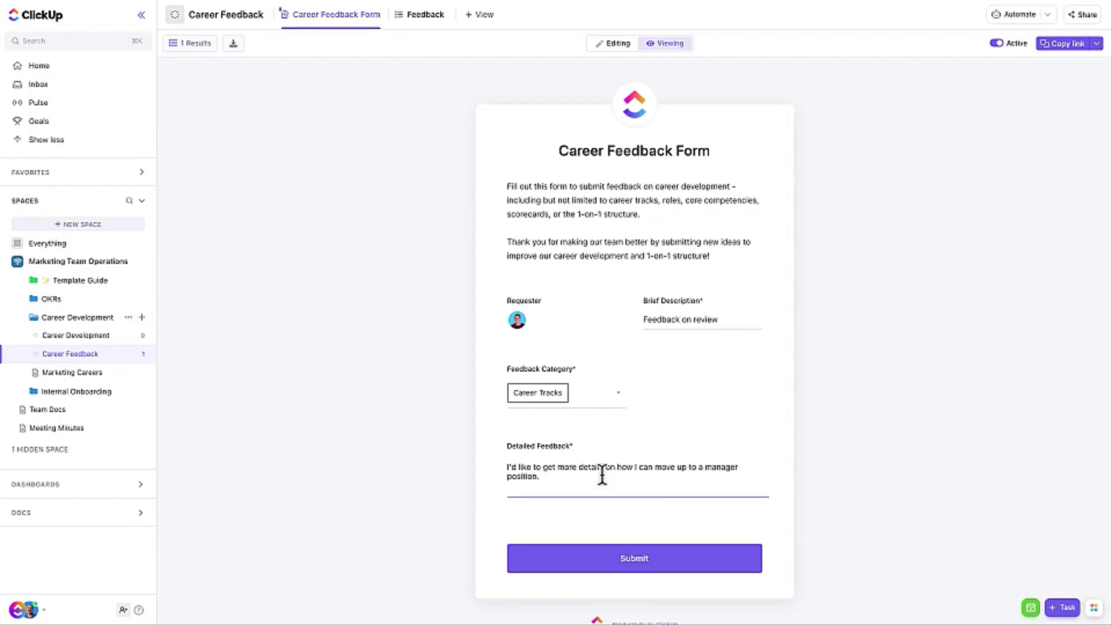
left_click(616, 566)
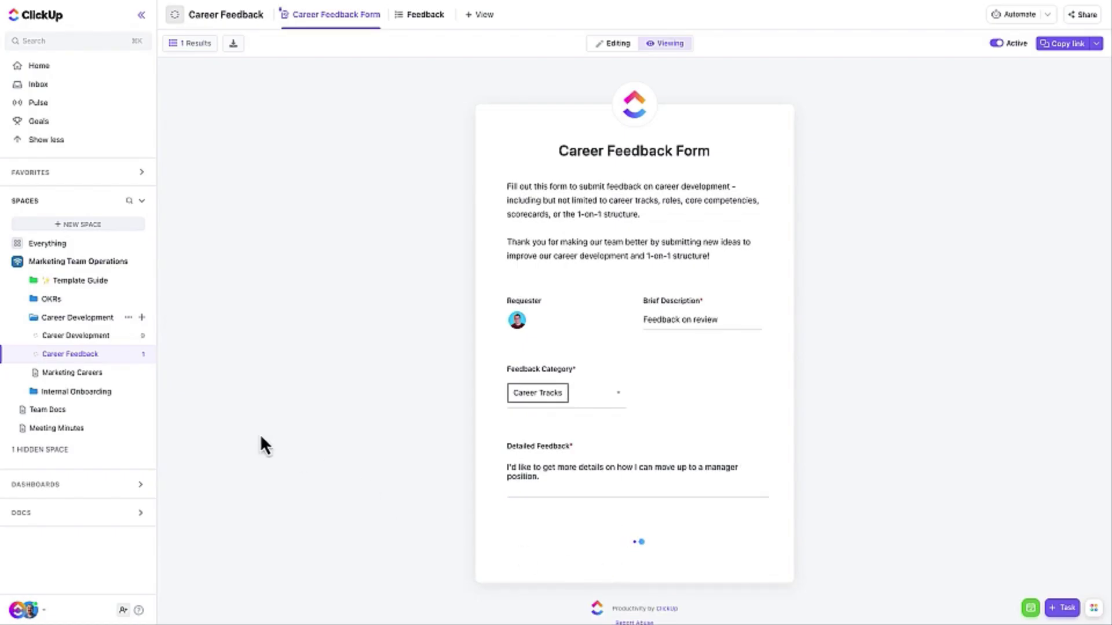
- Switch to the Feedback list and read the full competitive-landscape feedback entry
left_click(424, 19)
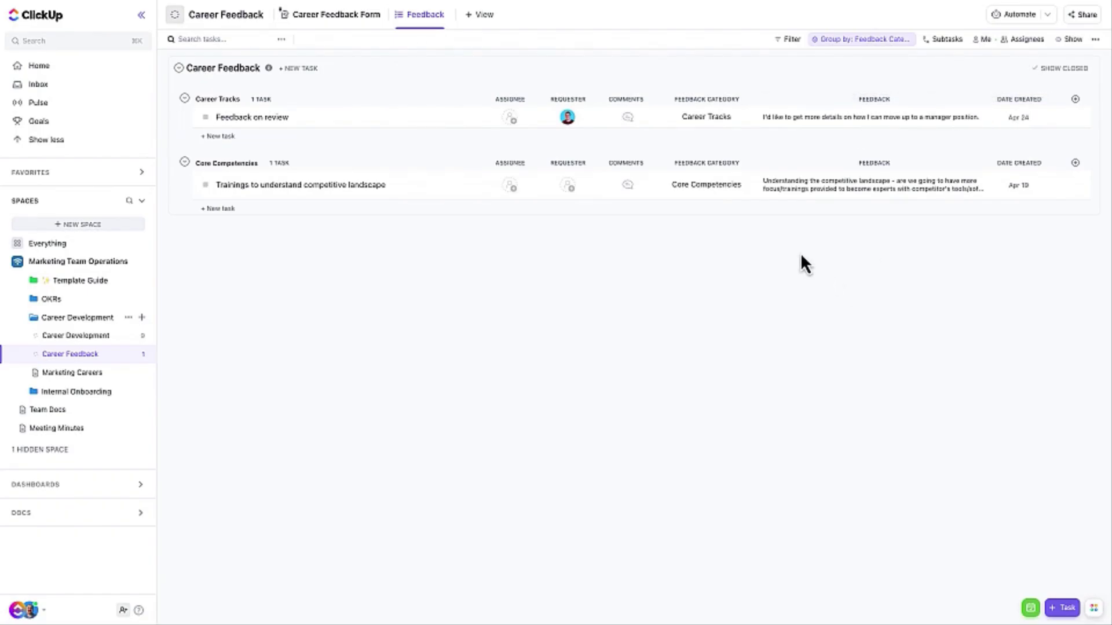
left_click(786, 189)
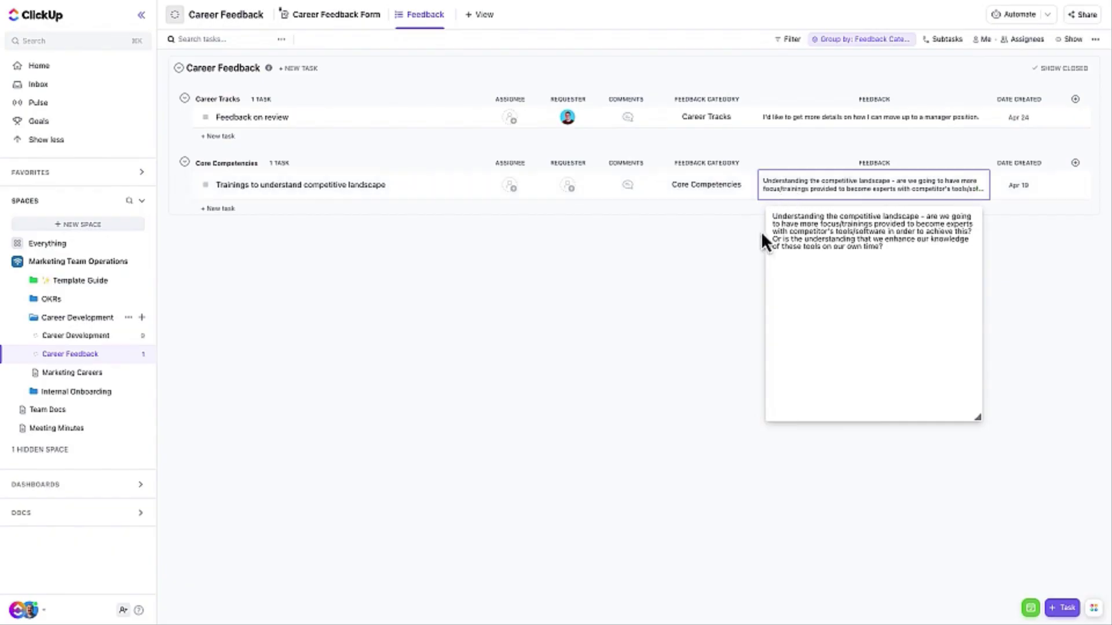
left_click(718, 274)
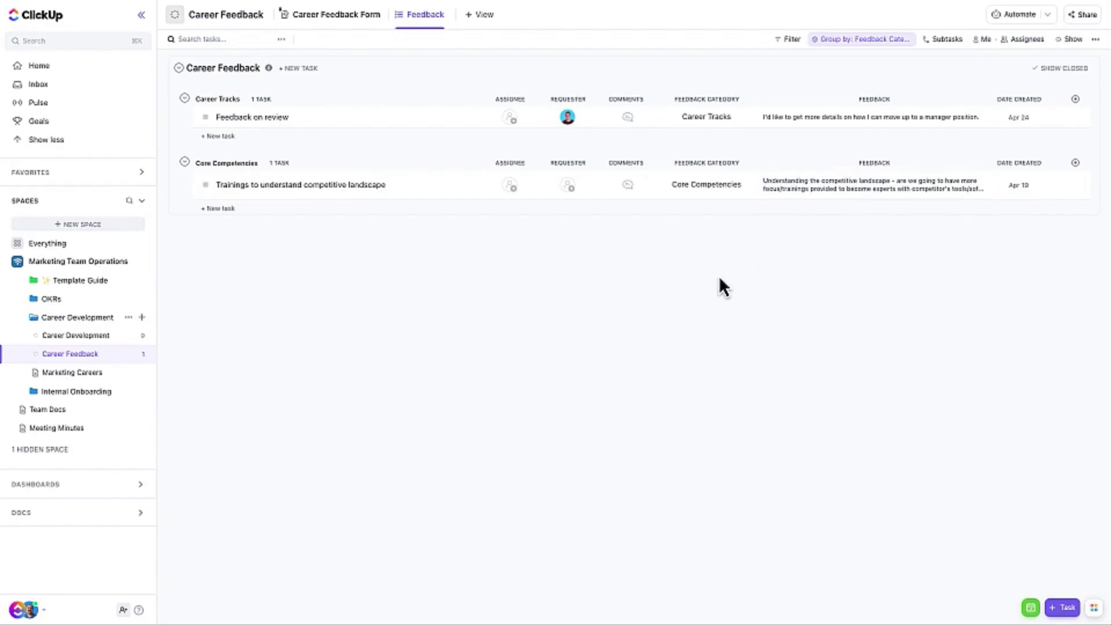
- Turn on Wrap text in the view's display options and save the view for everyone
left_click(1075, 43)
left_click(1089, 235)
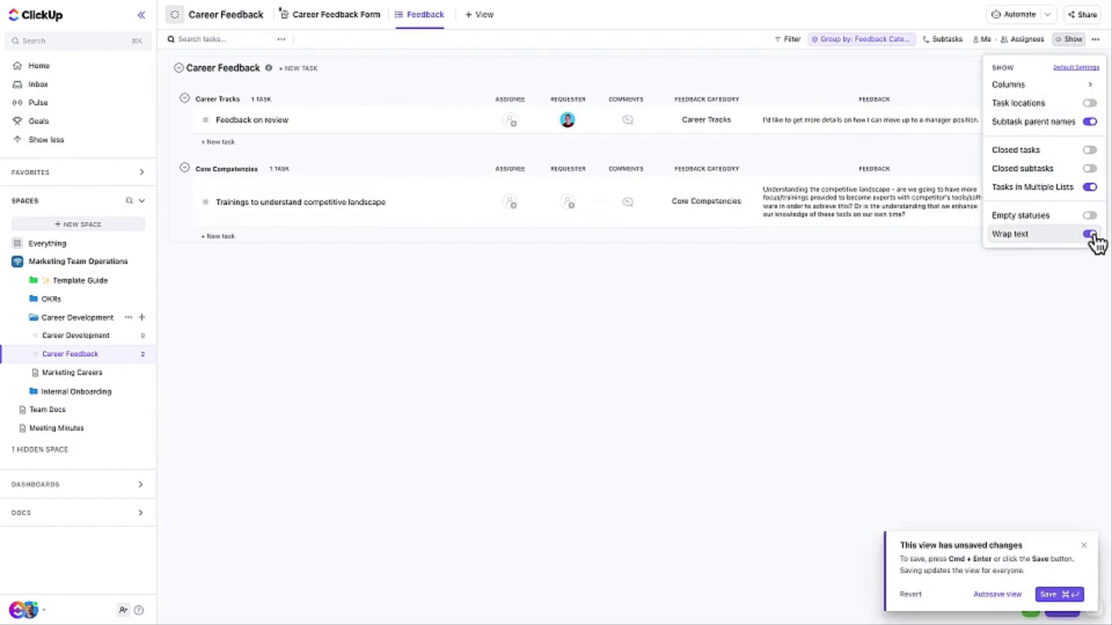
left_click(851, 327)
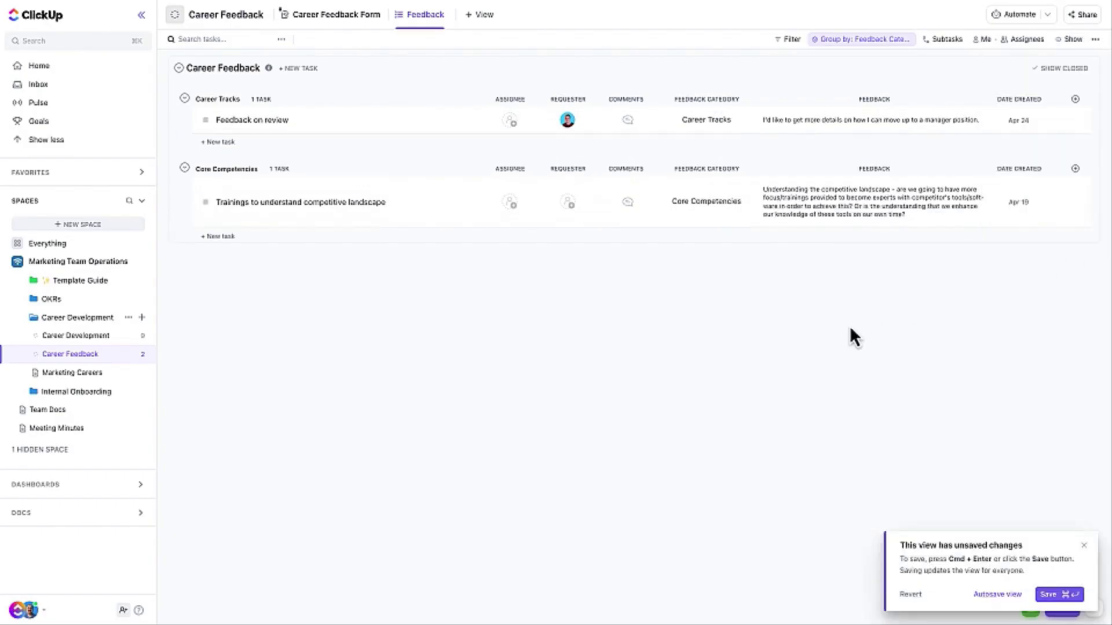
left_click(1059, 595)
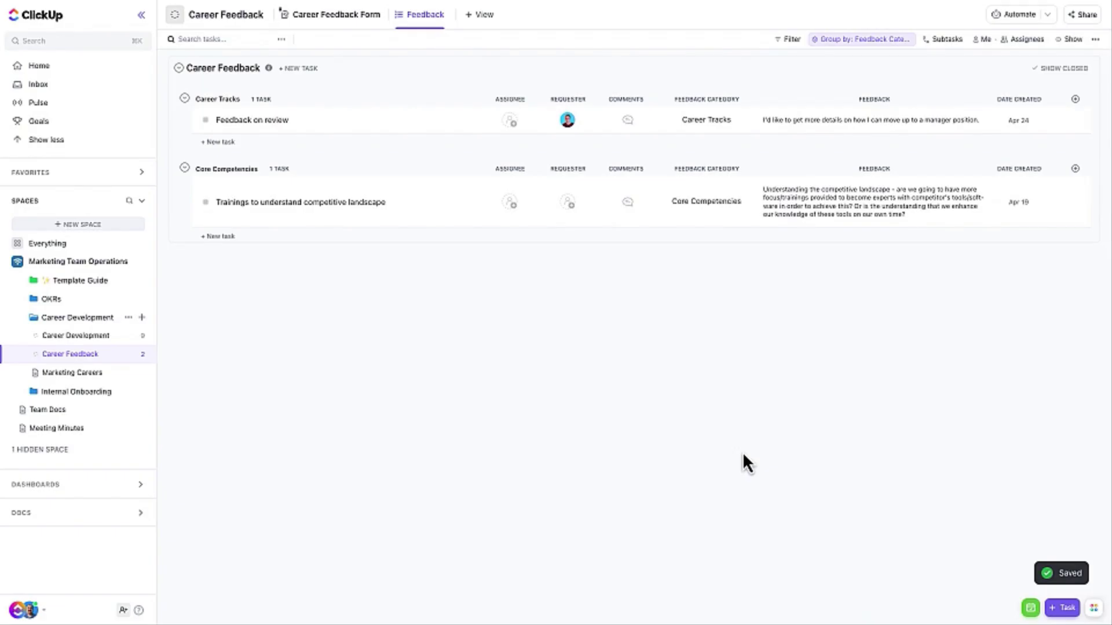
- Add an automation that always adds a team member as watcher, then open Internal Onboarding
left_click(1014, 20)
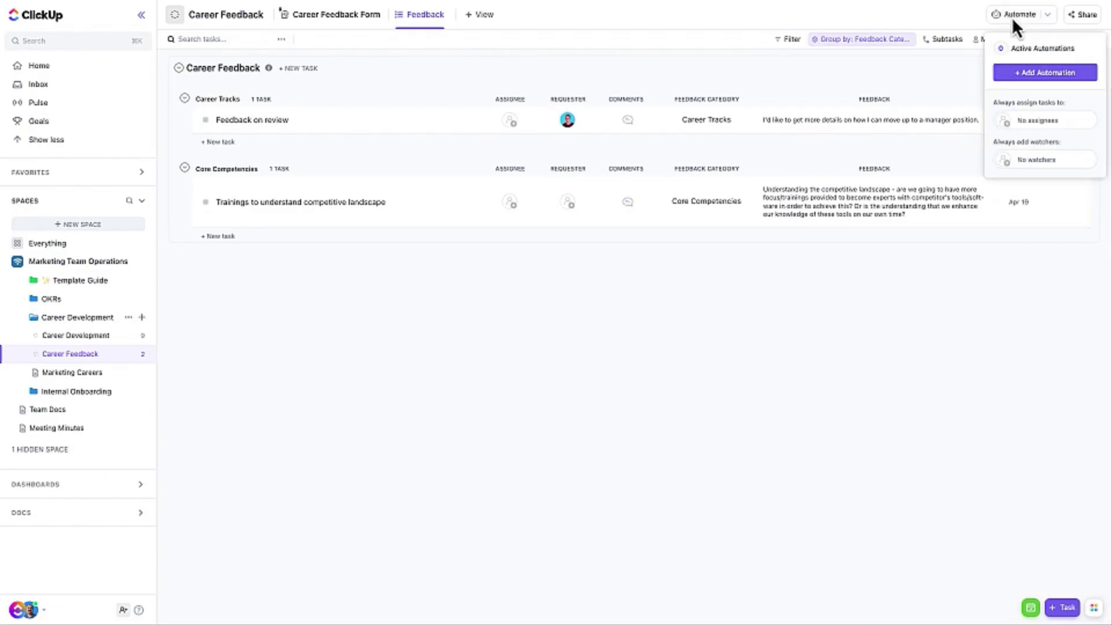
left_click(1007, 159)
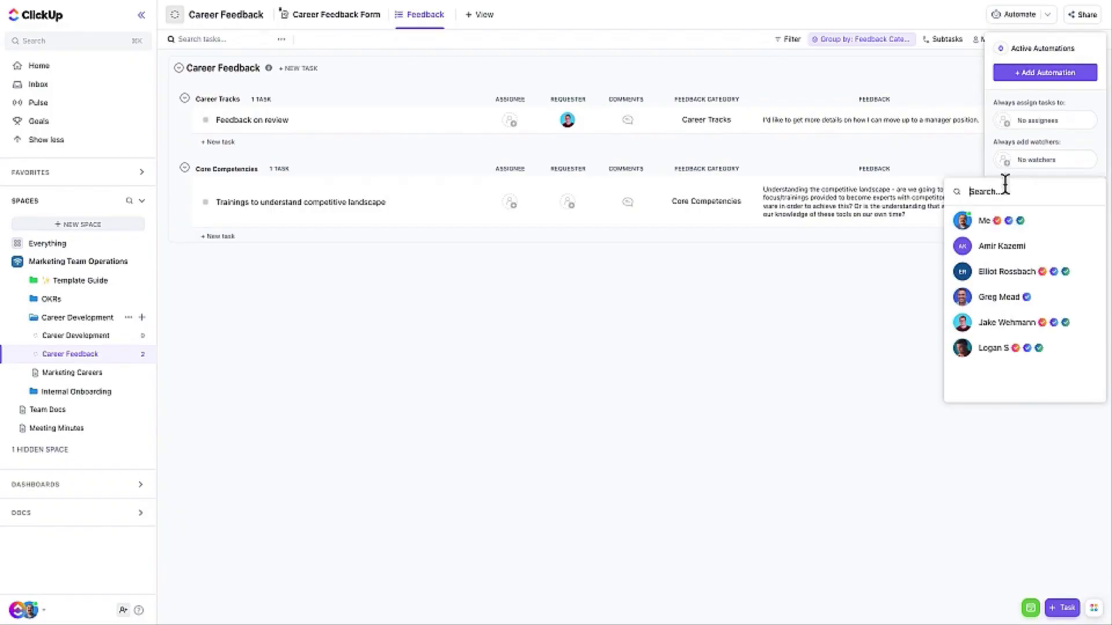
left_click(1002, 255)
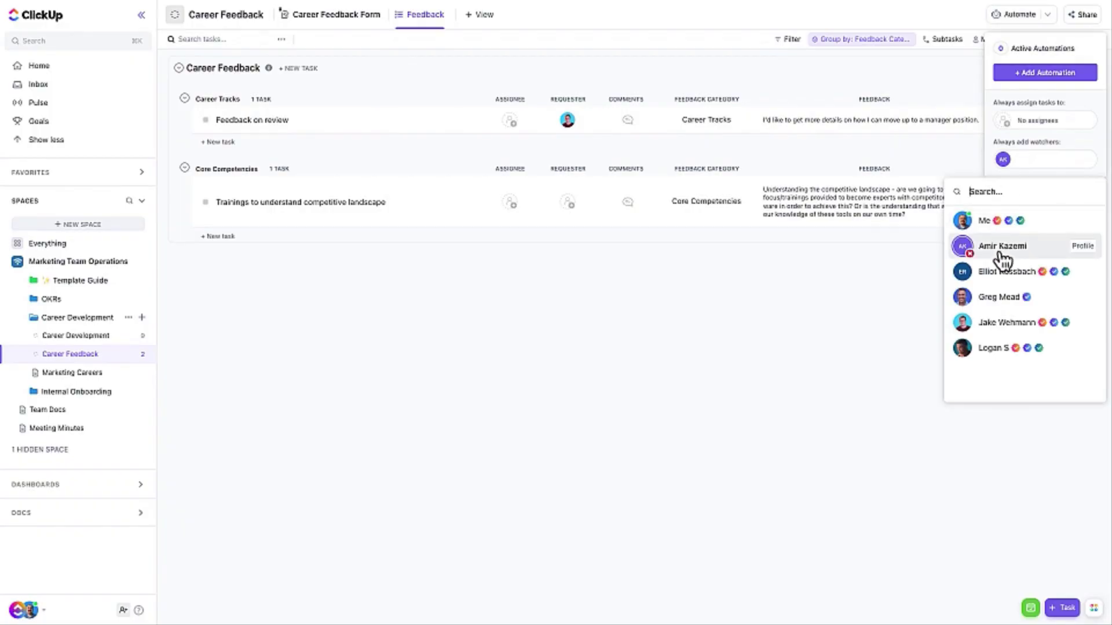
left_click(833, 322)
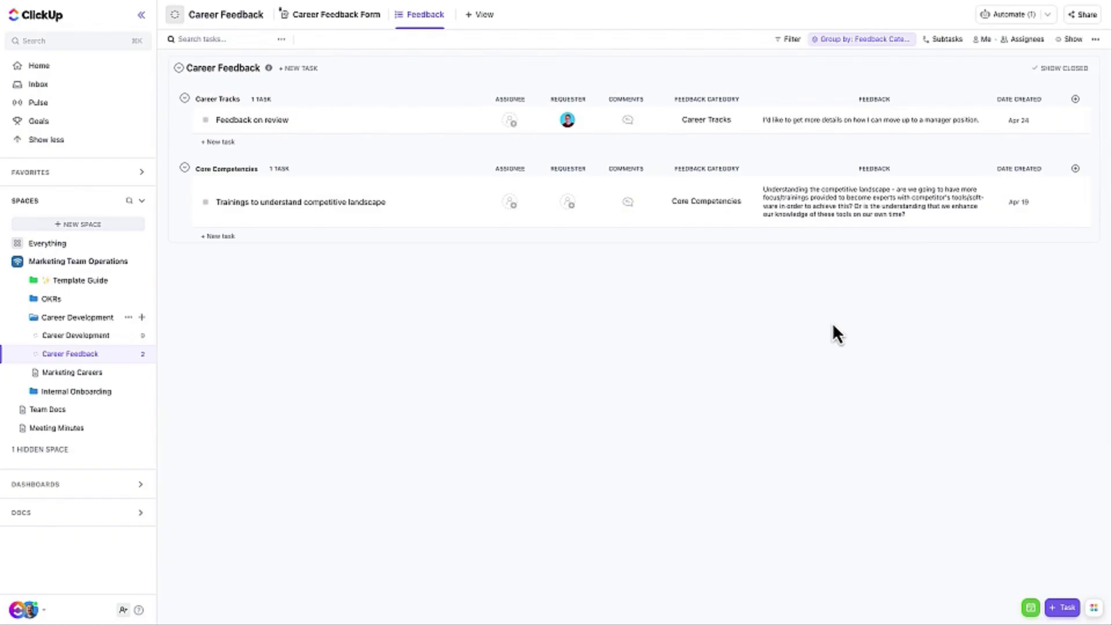
left_click(76, 391)
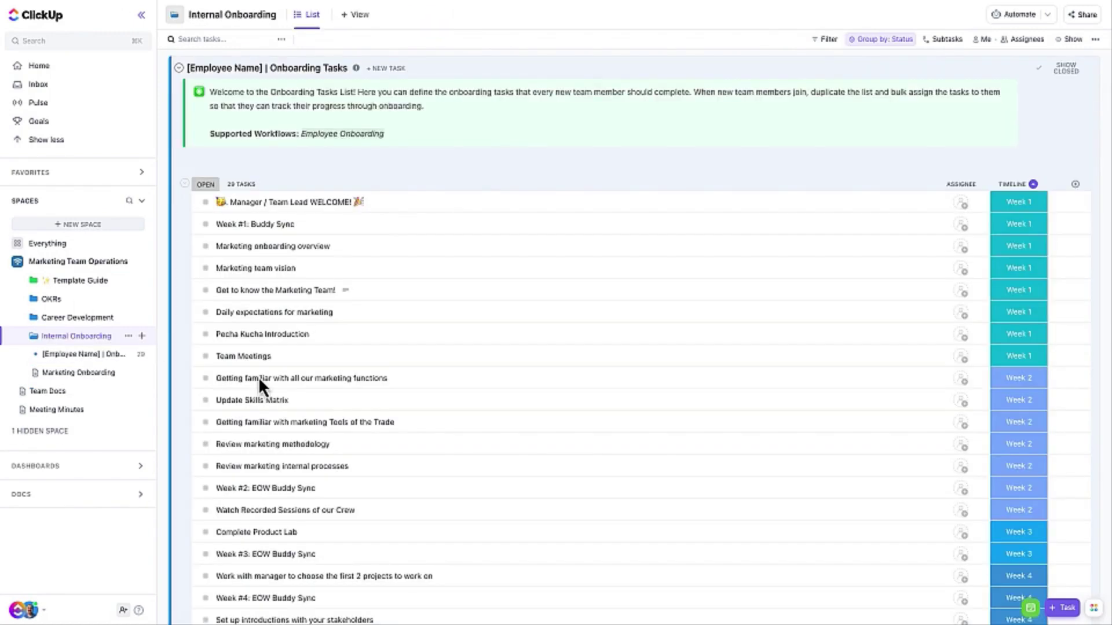
- Open the [Employee Name] | Onboarding Tasks list under Internal Onboarding
left_click(95, 361)
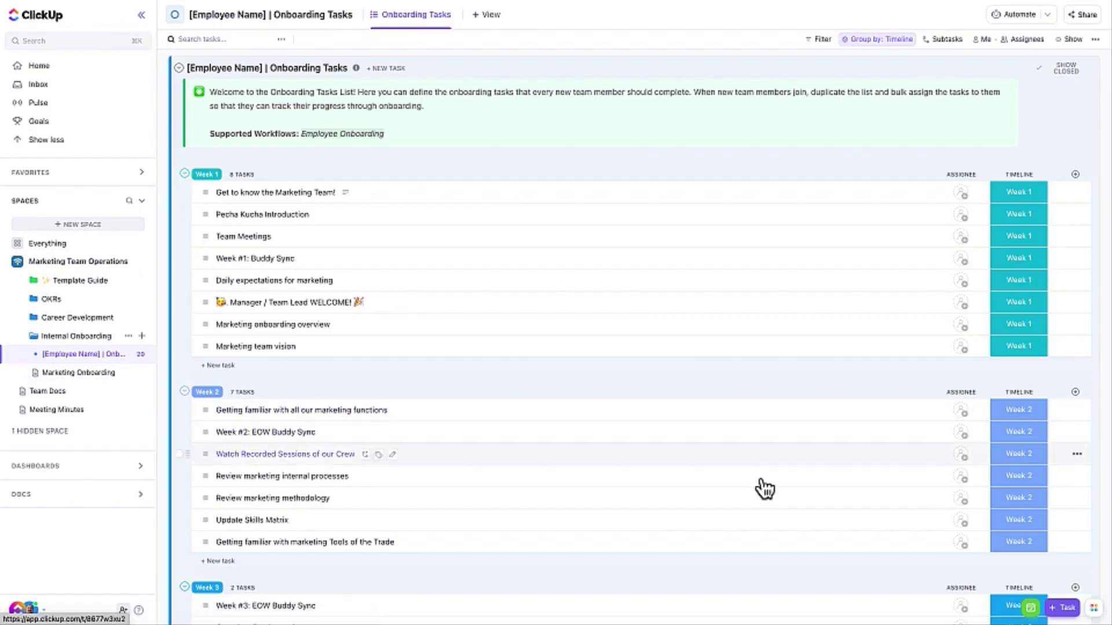
- Create a 'Week 1 Check-in' task with the pasted check-in description and Timeline set to Week 1
left_click(1061, 608)
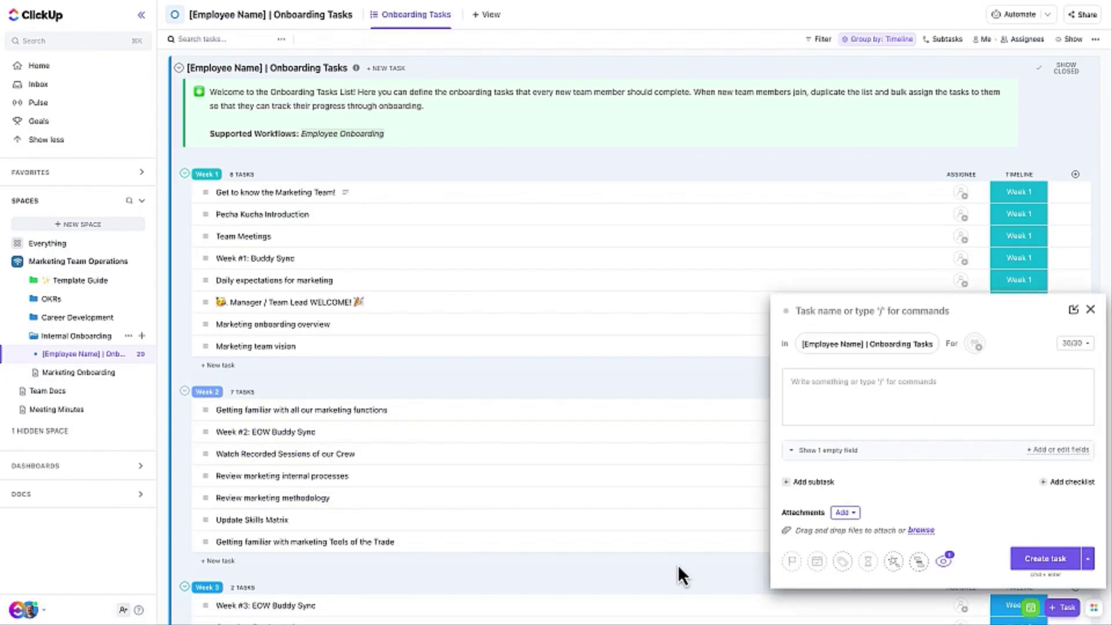
type("eek 1 CHeck")
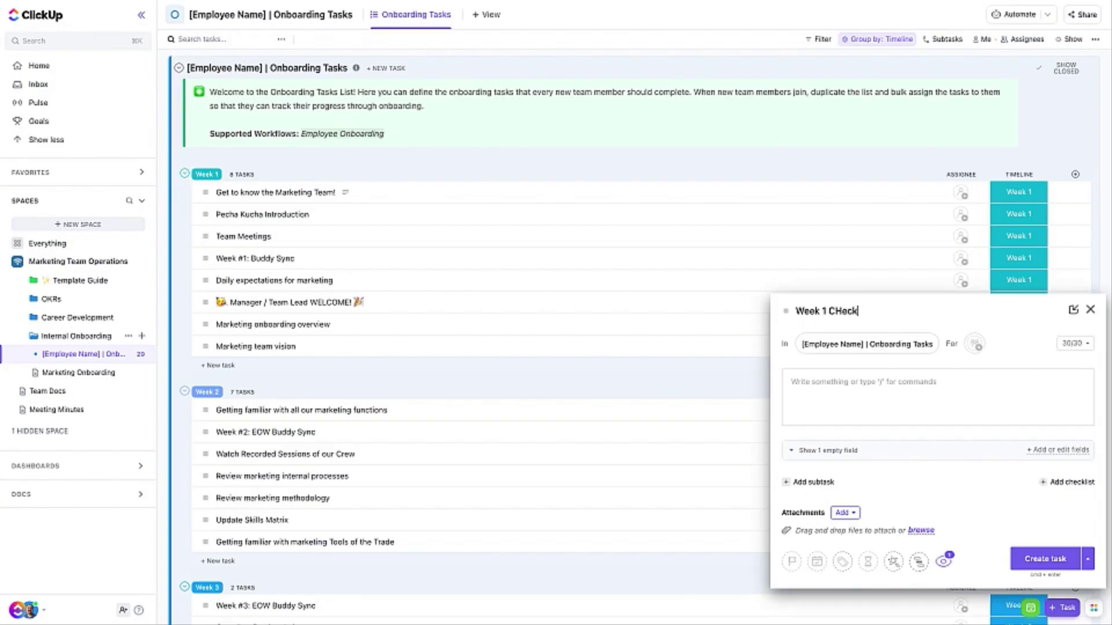
key("BackSpace")
key("BackSpace")
key("BackSpace")
key("BackSpace")
type("heck-in")
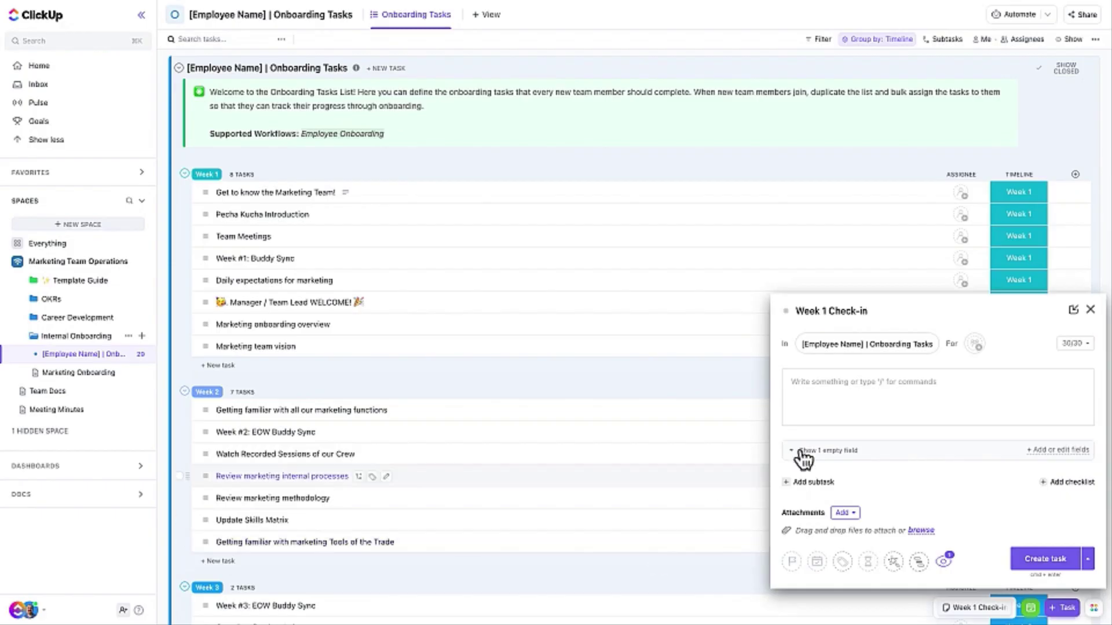
left_click(834, 398)
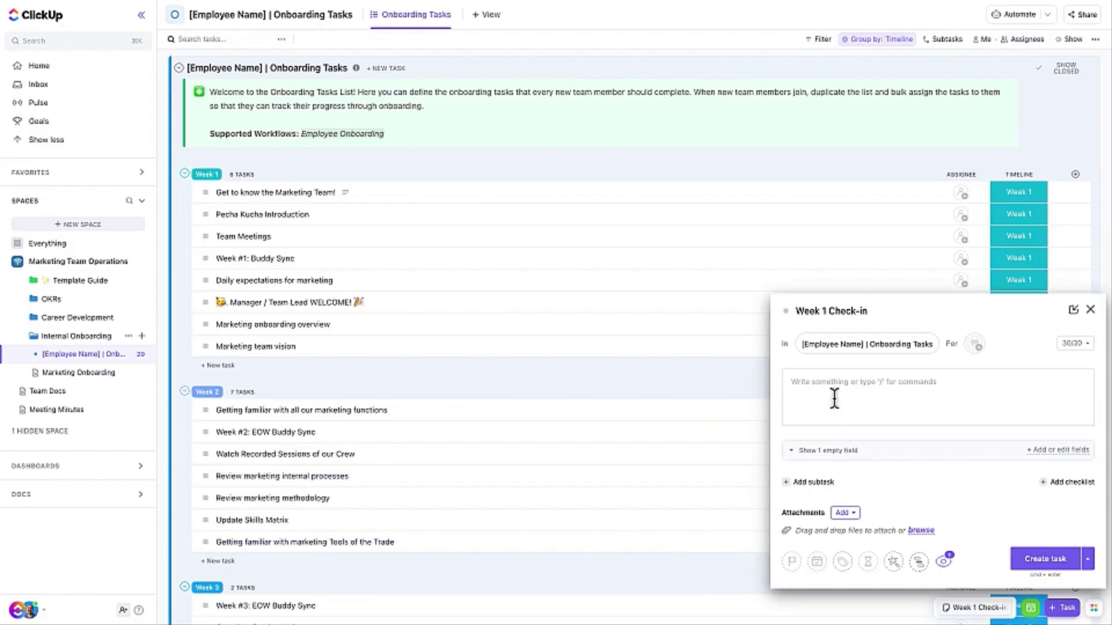
type("Add a comment to this task summarizing your experience with onboarding this week.")
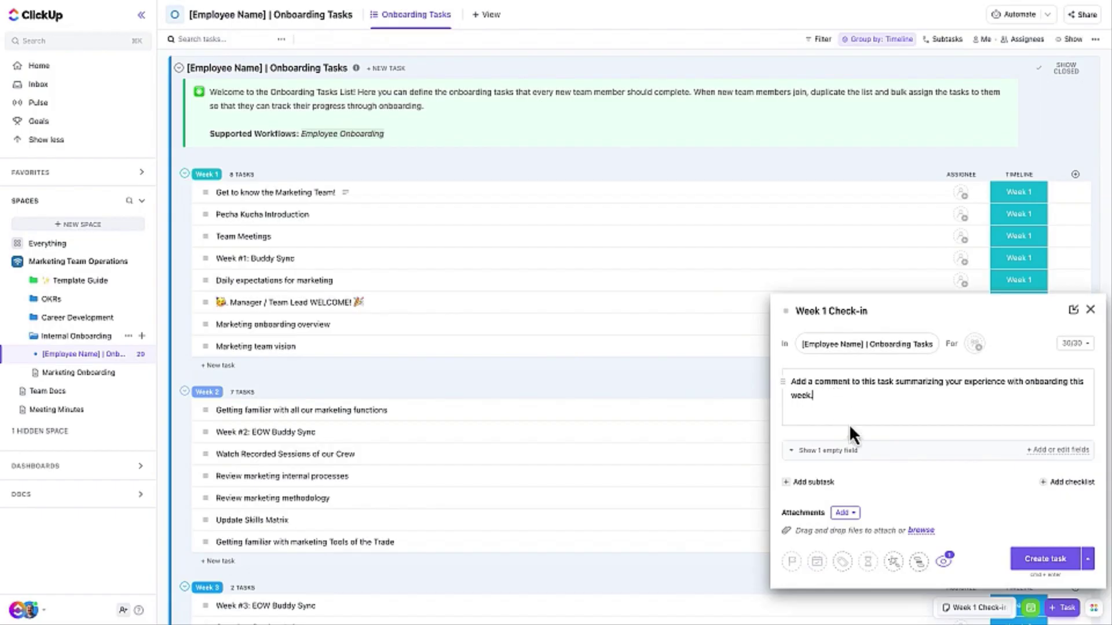
left_click(848, 452)
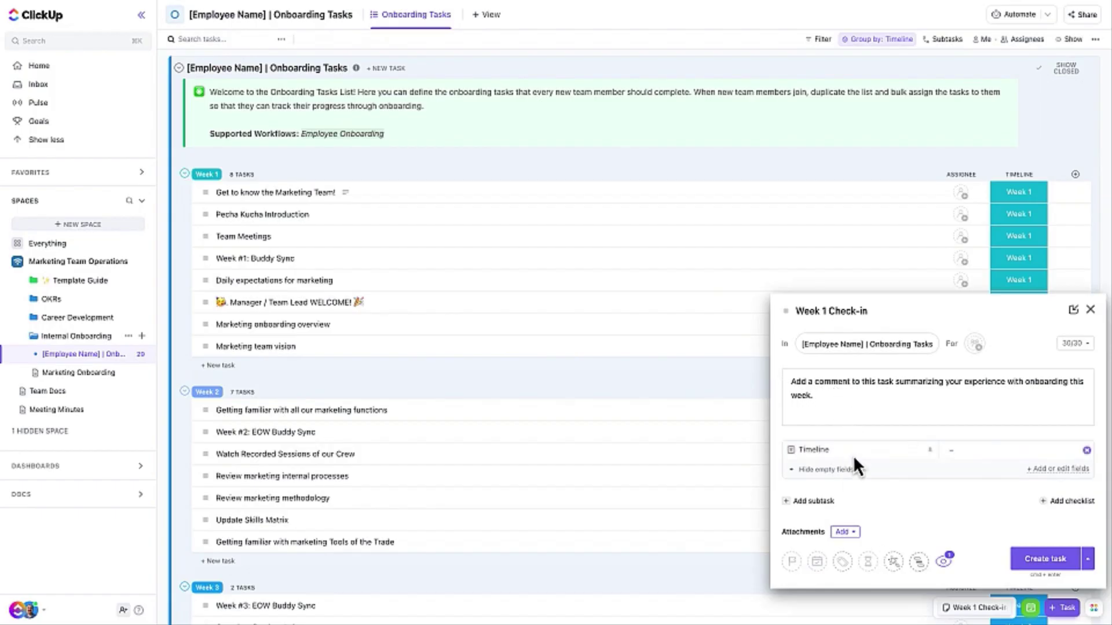
left_click(971, 450)
left_click(981, 509)
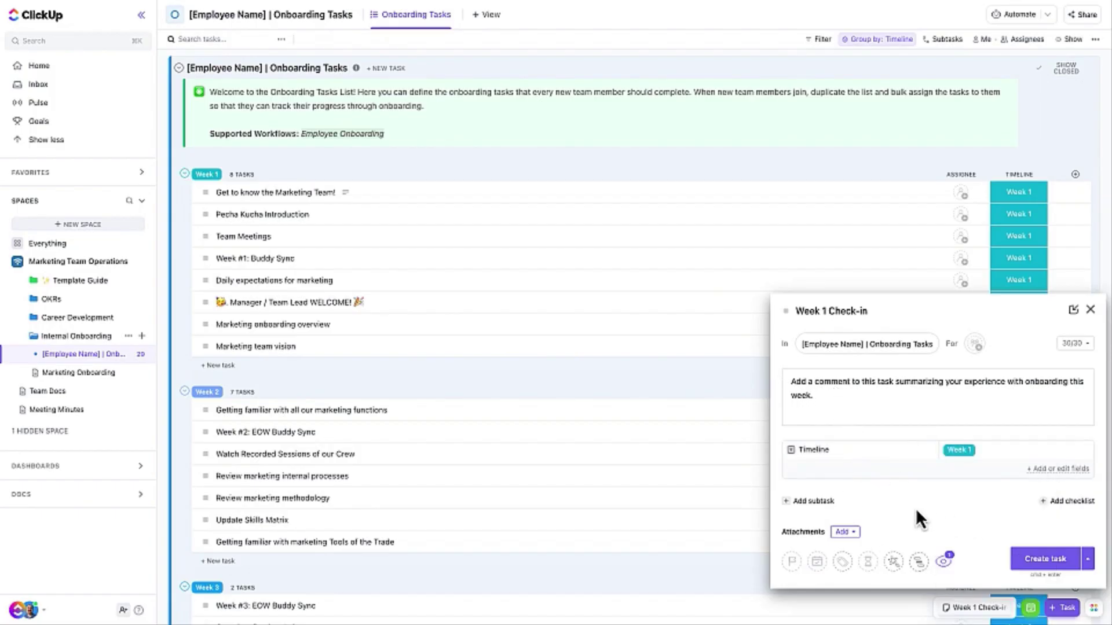
left_click(1045, 559)
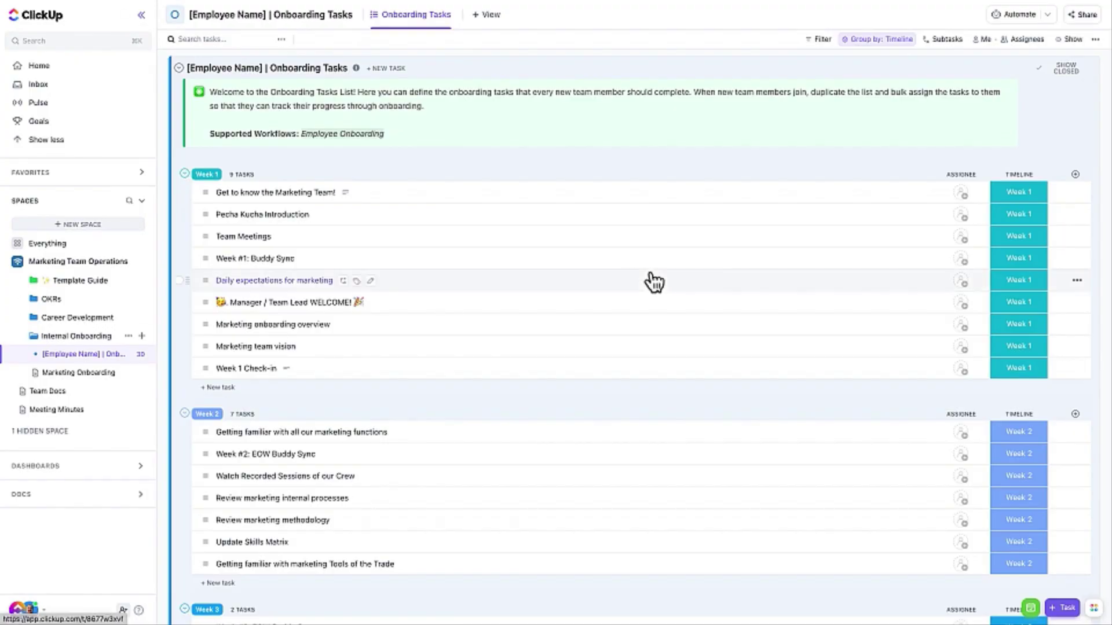
- Show Start date and Due date columns in the list and move Due date before Timeline
left_click(1075, 175)
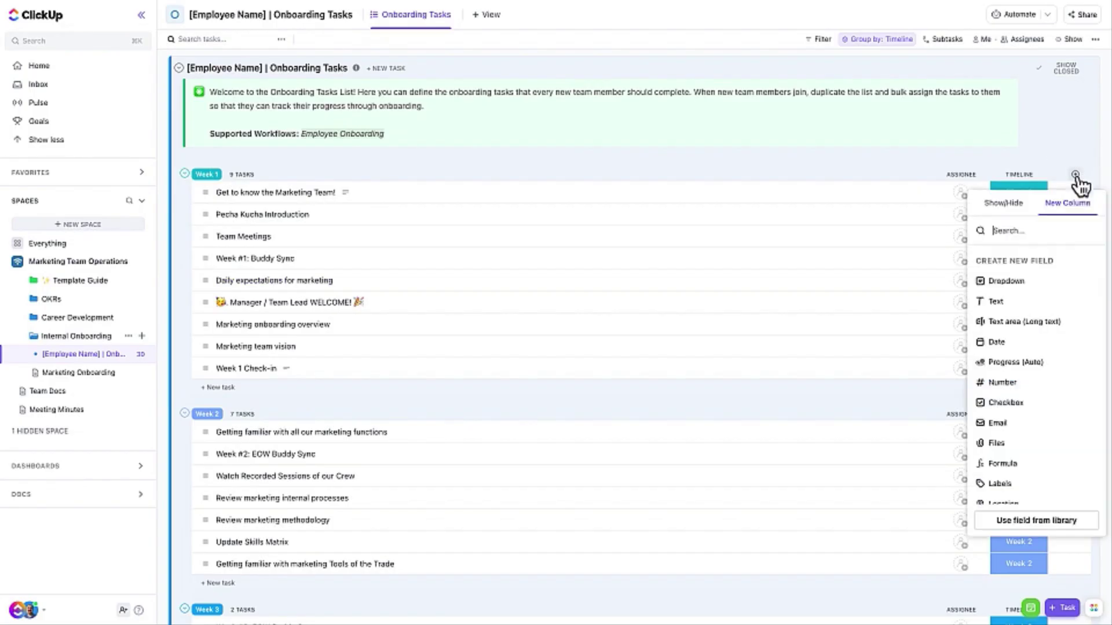
left_click(1007, 206)
scroll(1031, 386, "down", 5)
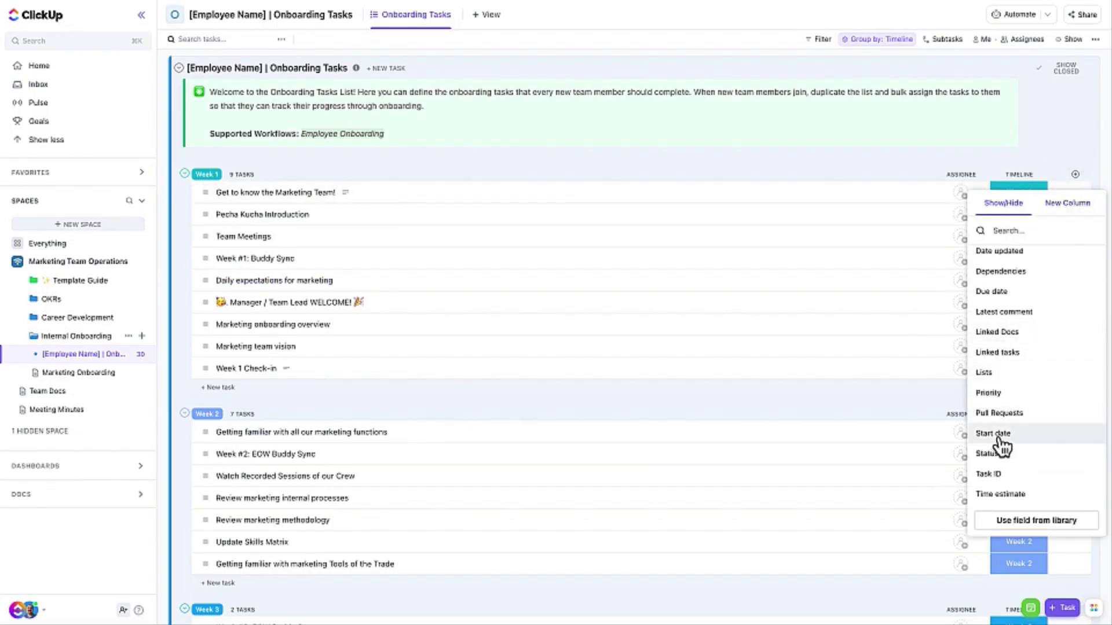
left_click(998, 435)
scroll(1024, 400, "up", 1)
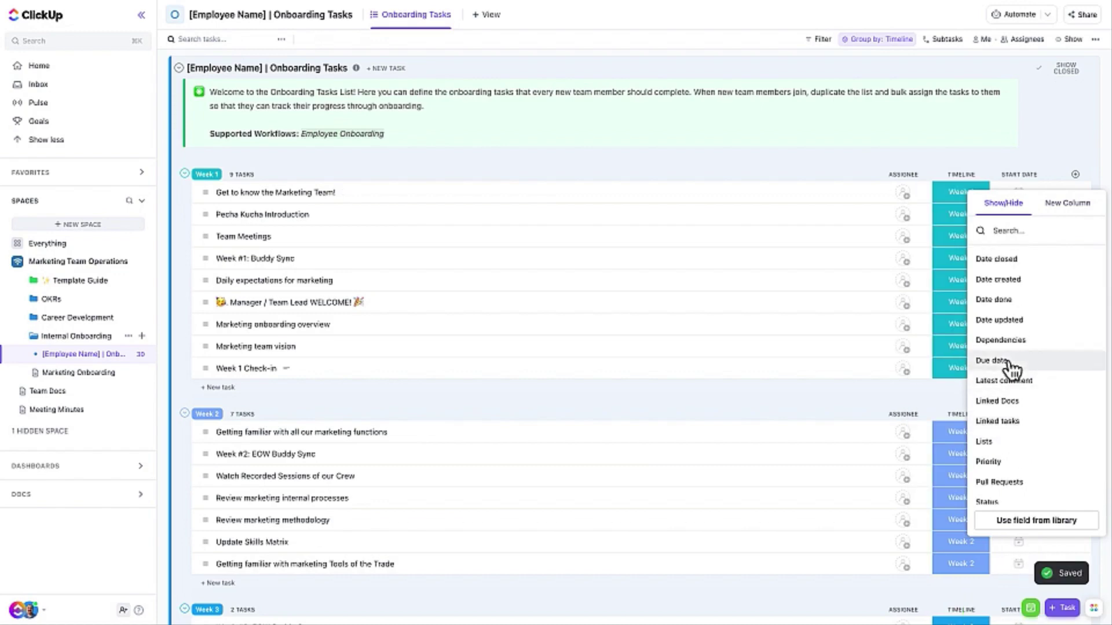
left_click(1011, 366)
left_click(1037, 137)
left_click_drag(978, 177, 943, 198)
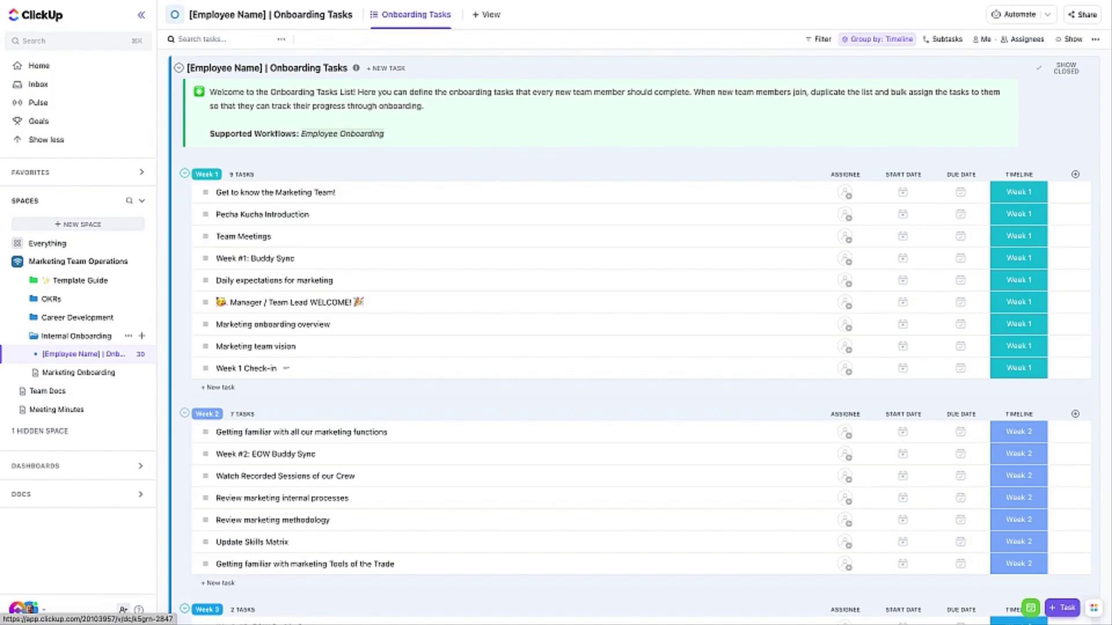
- Paste the welcome description into the Get to know the Marketing Team! task and open the Organizational Chart whiteboard
left_click(306, 196)
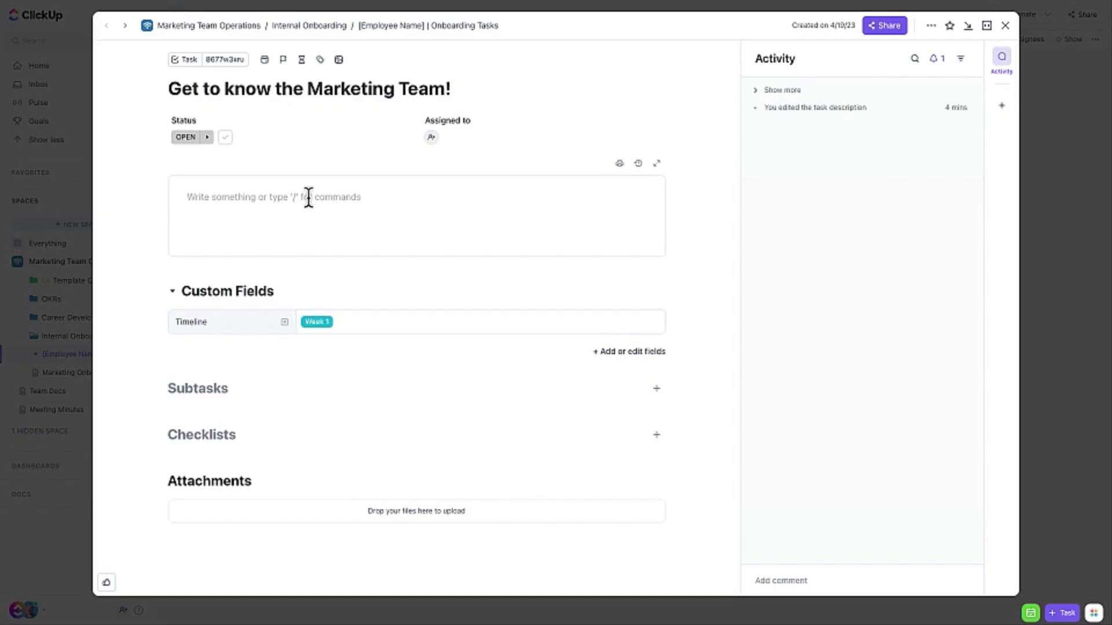
left_click(307, 195)
type("Welcome to the Marketing Team! To learn more about our team's structure, review our organizational chart.")
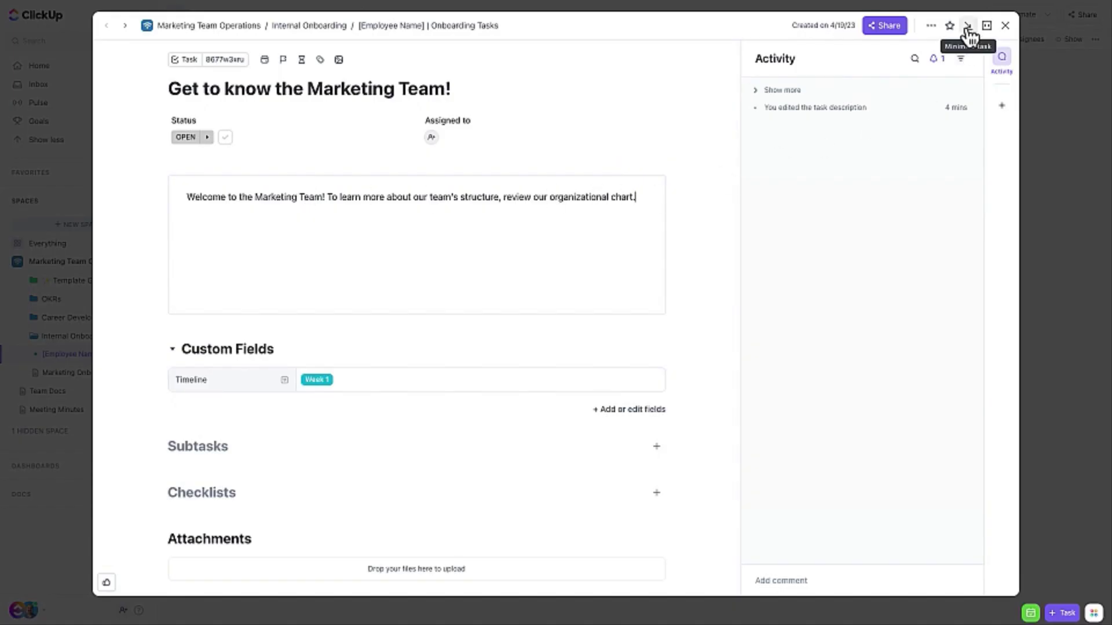
left_click(967, 26)
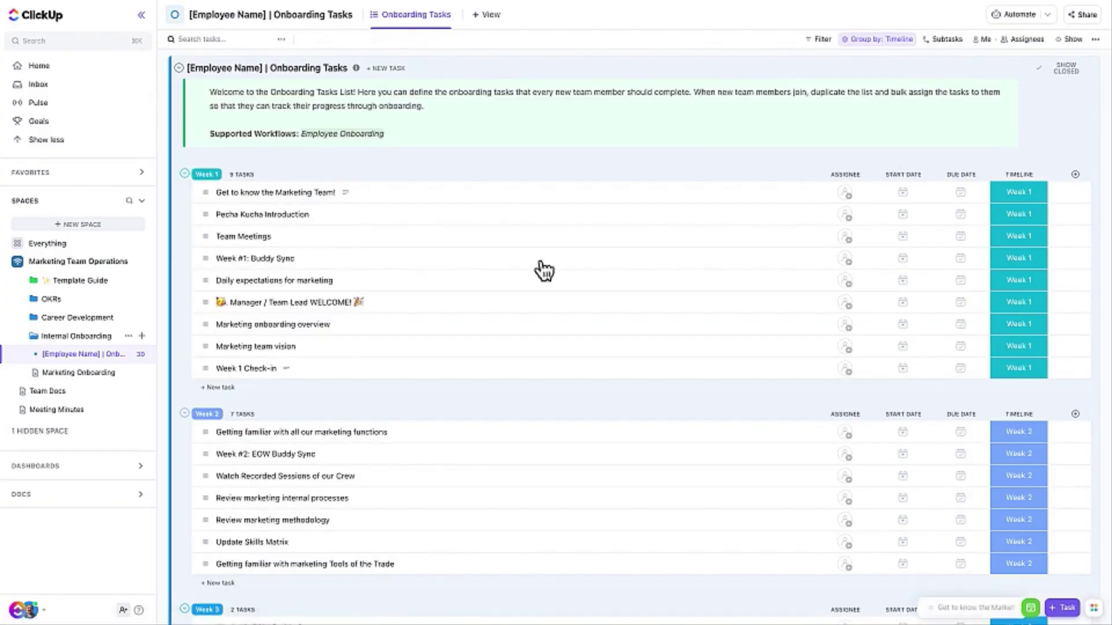
left_click(93, 280)
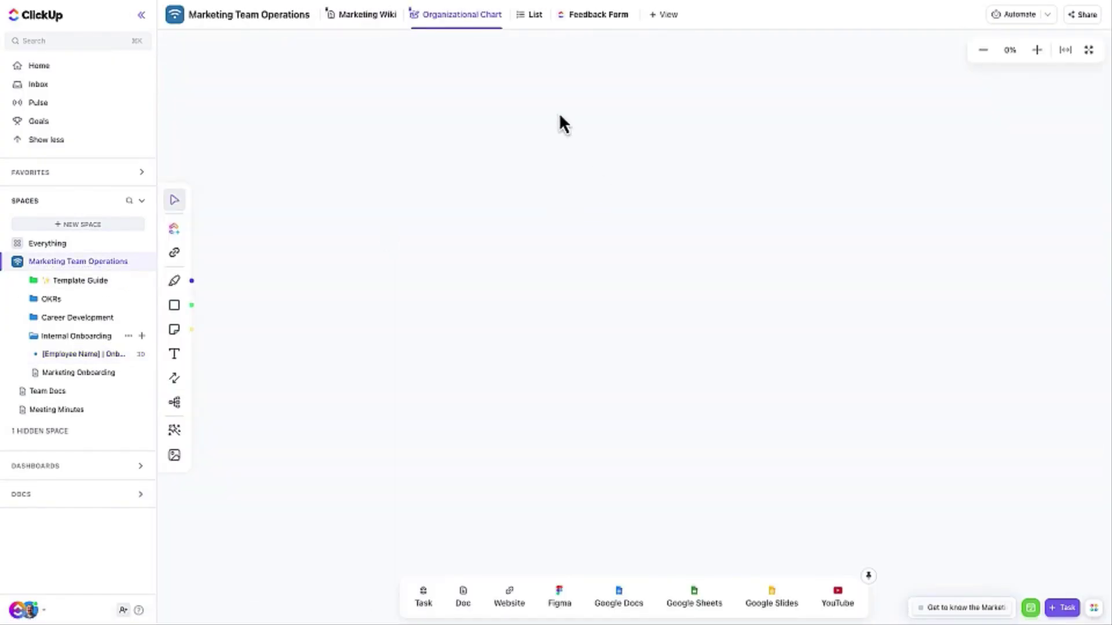
left_click(456, 13)
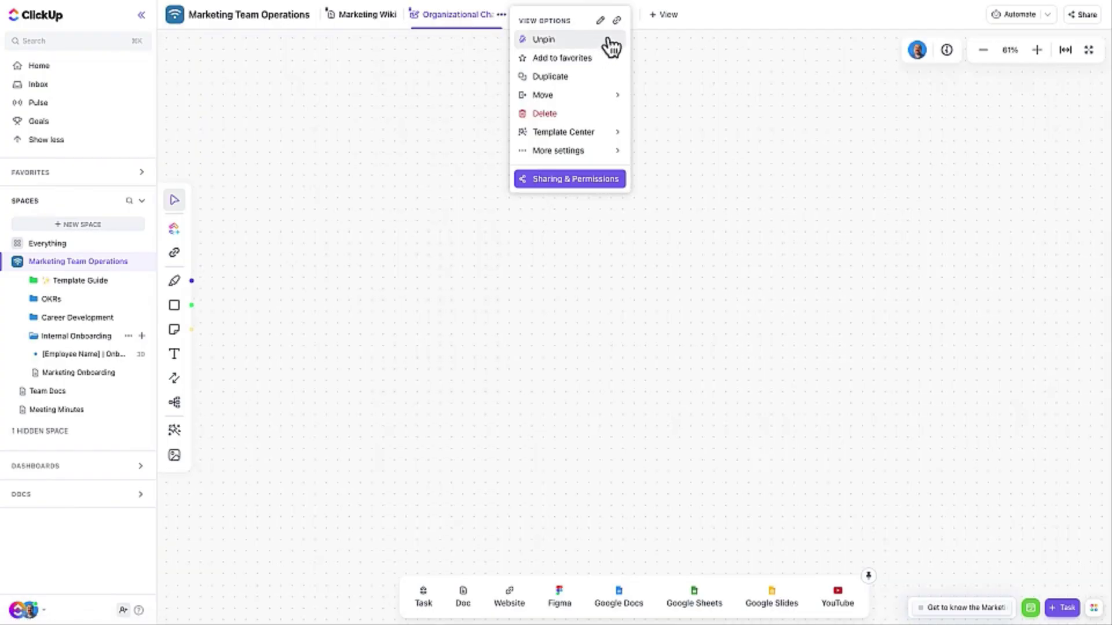
- Link 'our organizational chart' to the chart, mention the Team Overview doc, and close the task
left_click(973, 608)
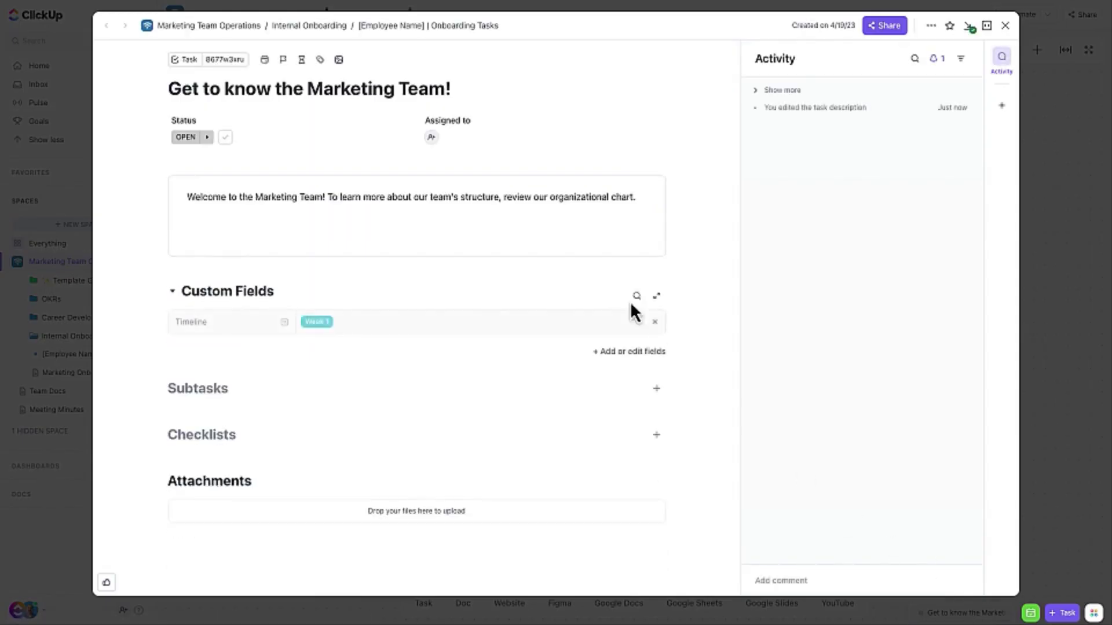
left_click_drag(535, 200, 633, 204)
key("ctrl+v")
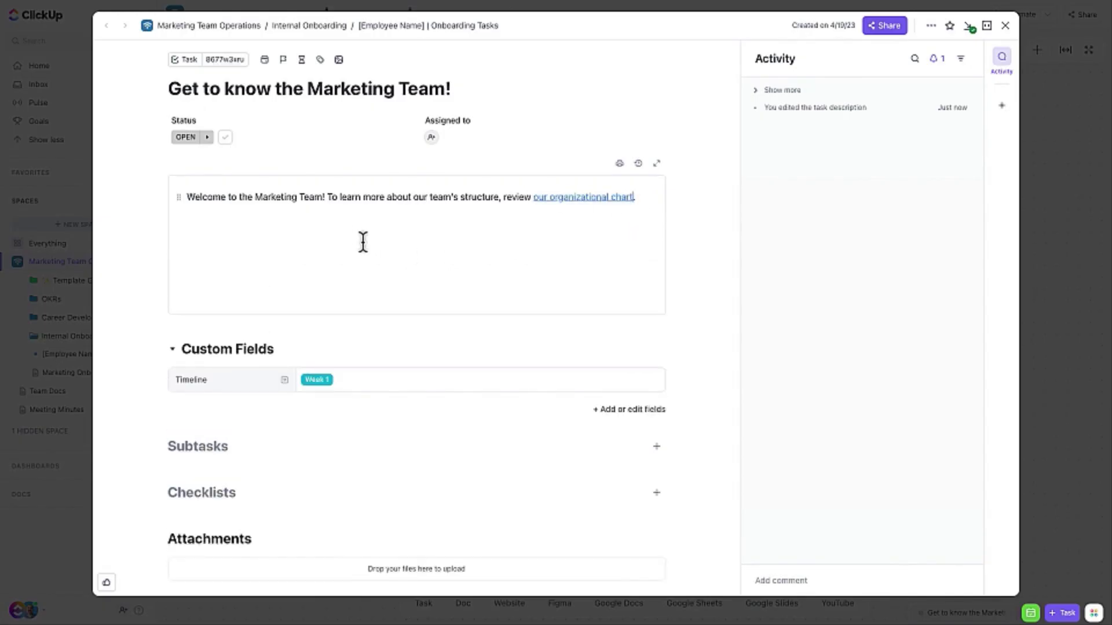
key("Return")
key("Return")
type("@@@te")
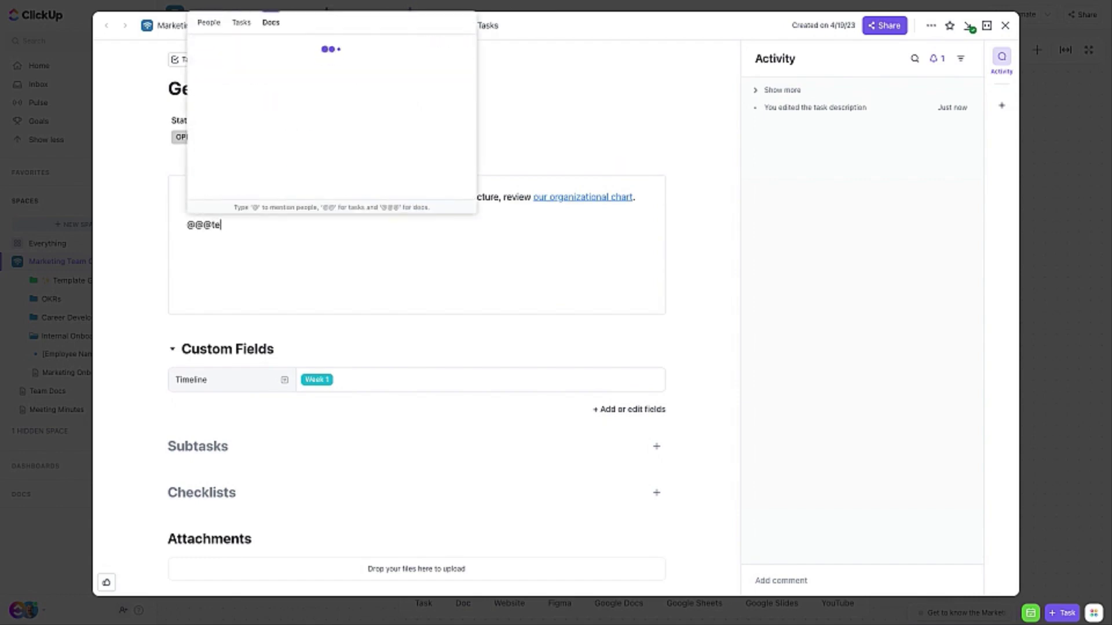
type("am dverview")
key("Return")
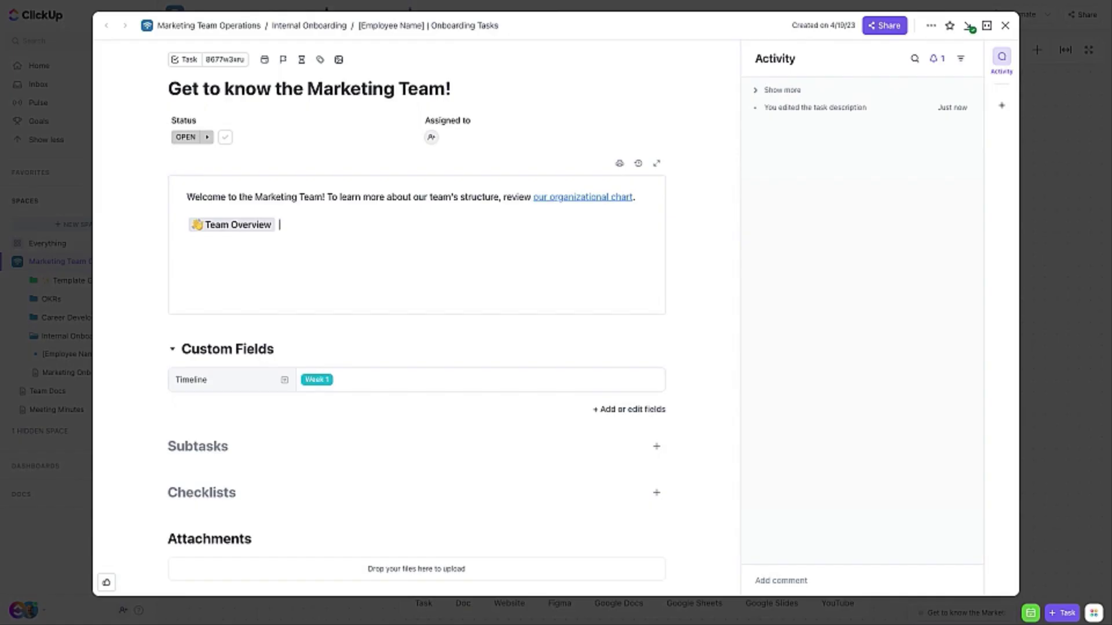
left_click(974, 33)
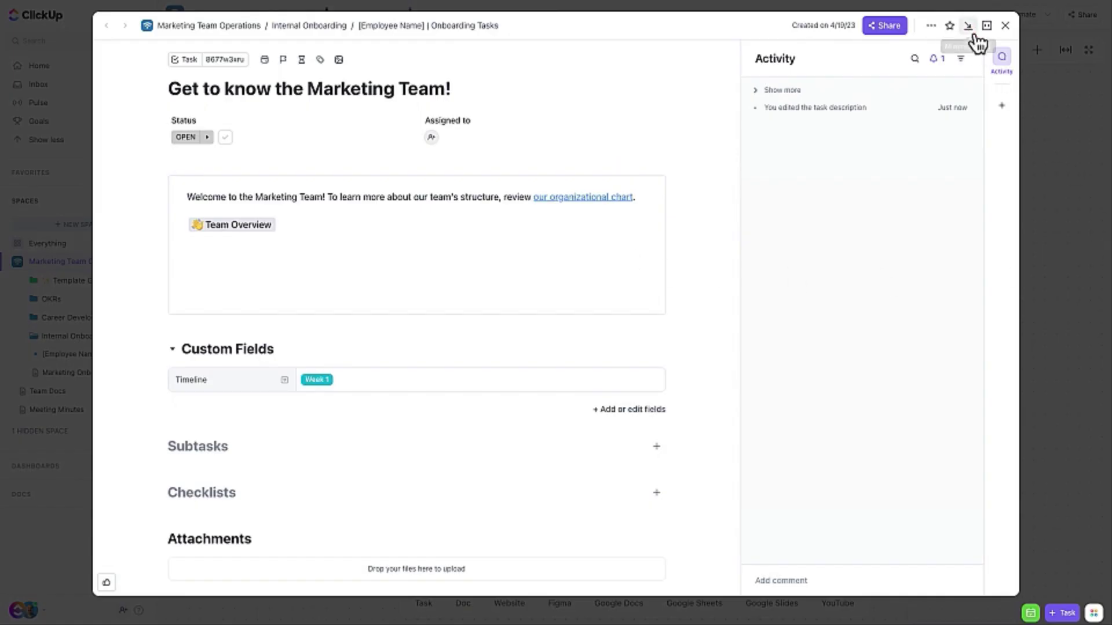
left_click(1006, 26)
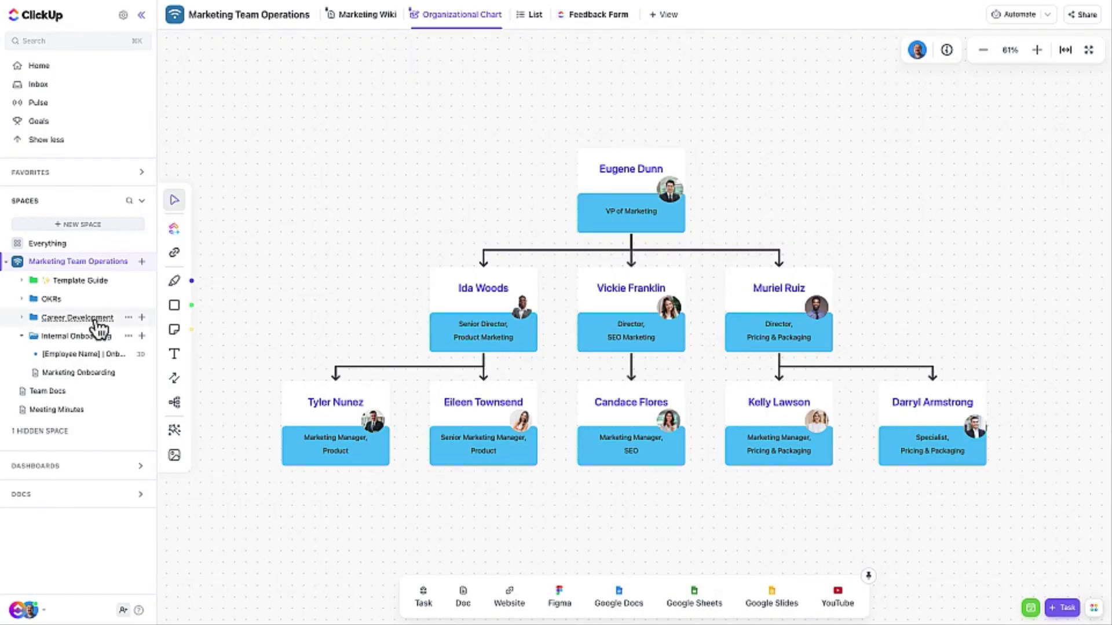
- Save the [Employee Name] Onboarding Tasks list as template 'Marketing Onboarding List' for all members
left_click(81, 358)
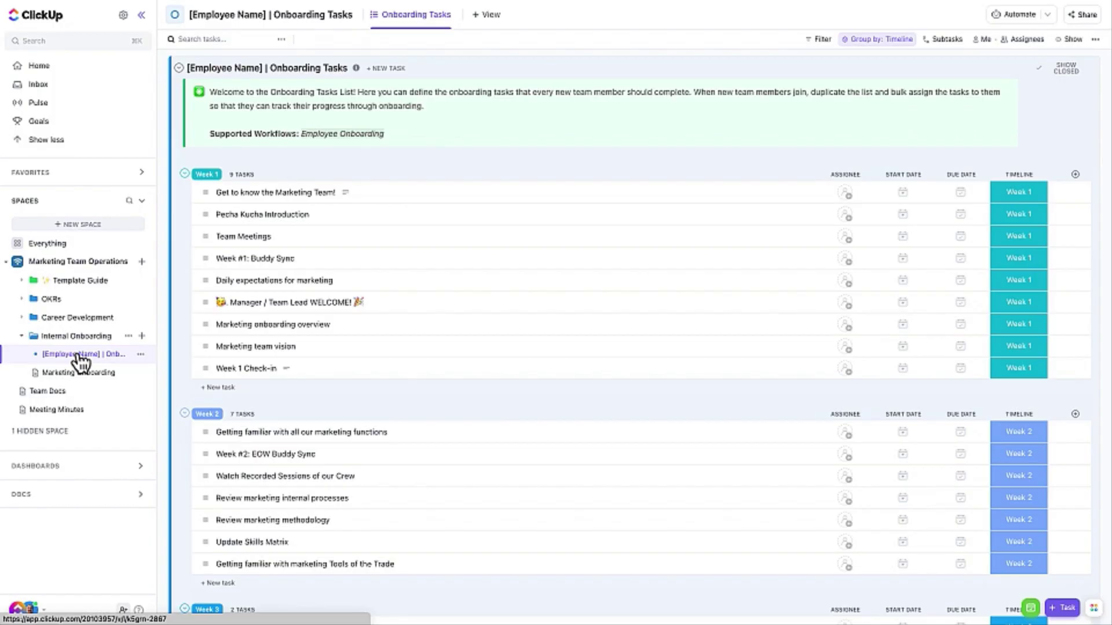
right_click(78, 352)
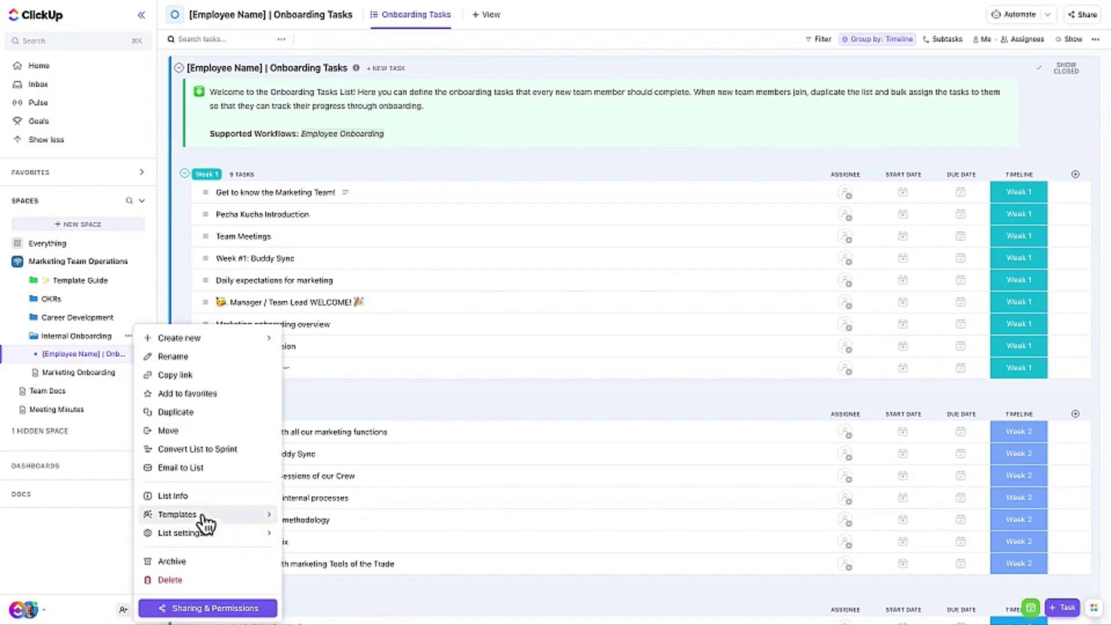
mouse_move(207, 514)
left_click(336, 587)
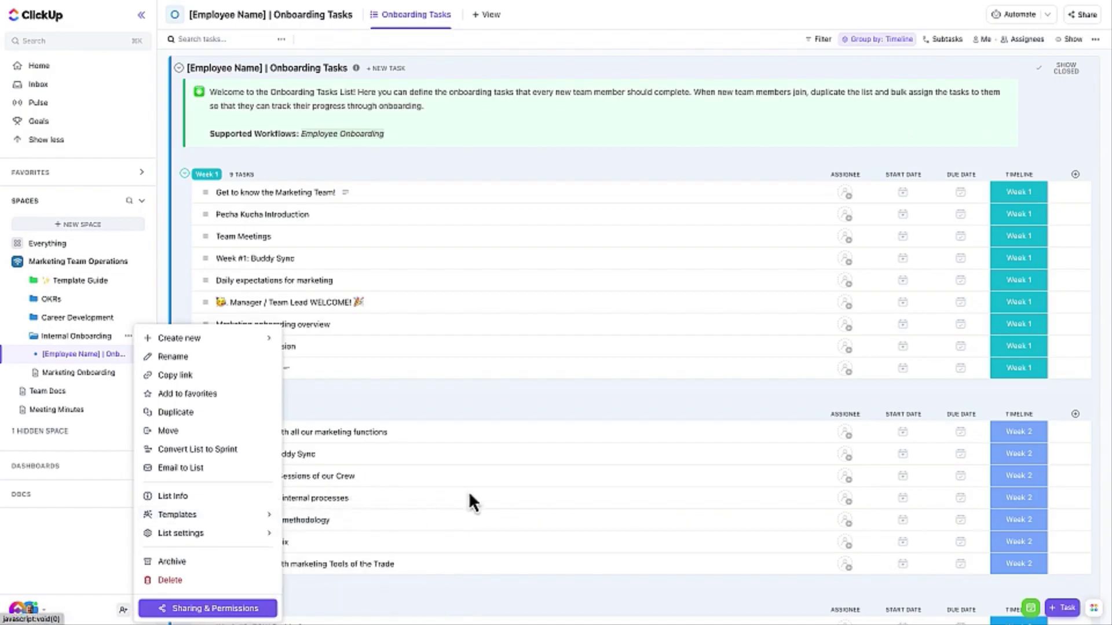
left_click(442, 102)
type("Onboarding")
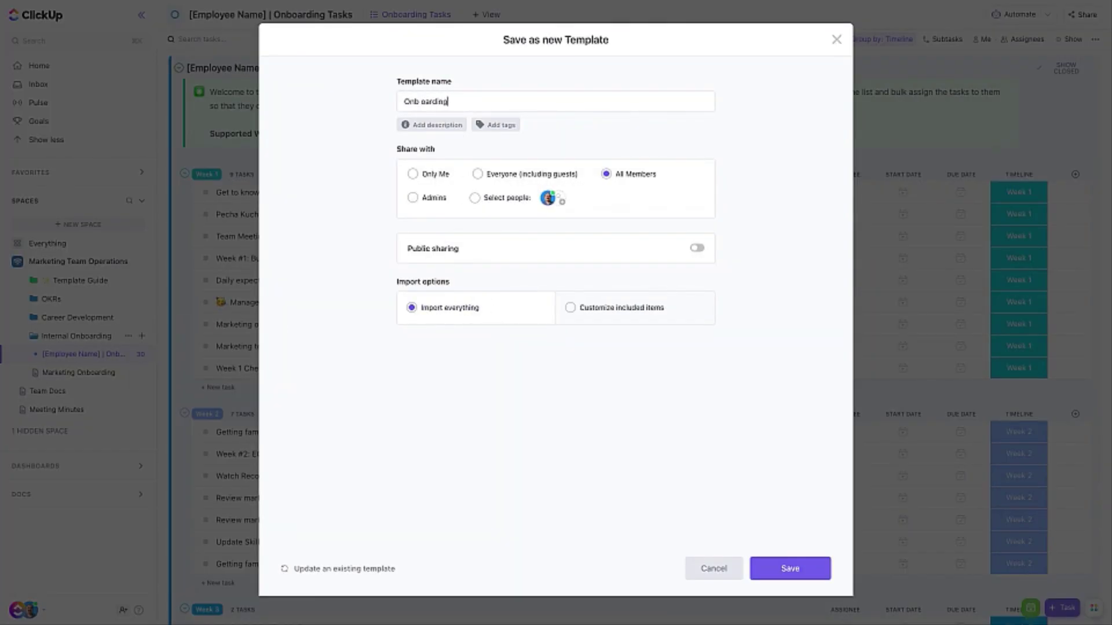
key("ctrl+a")
key("BackSpace")
type("Marketing Onboarding List")
left_click(783, 573)
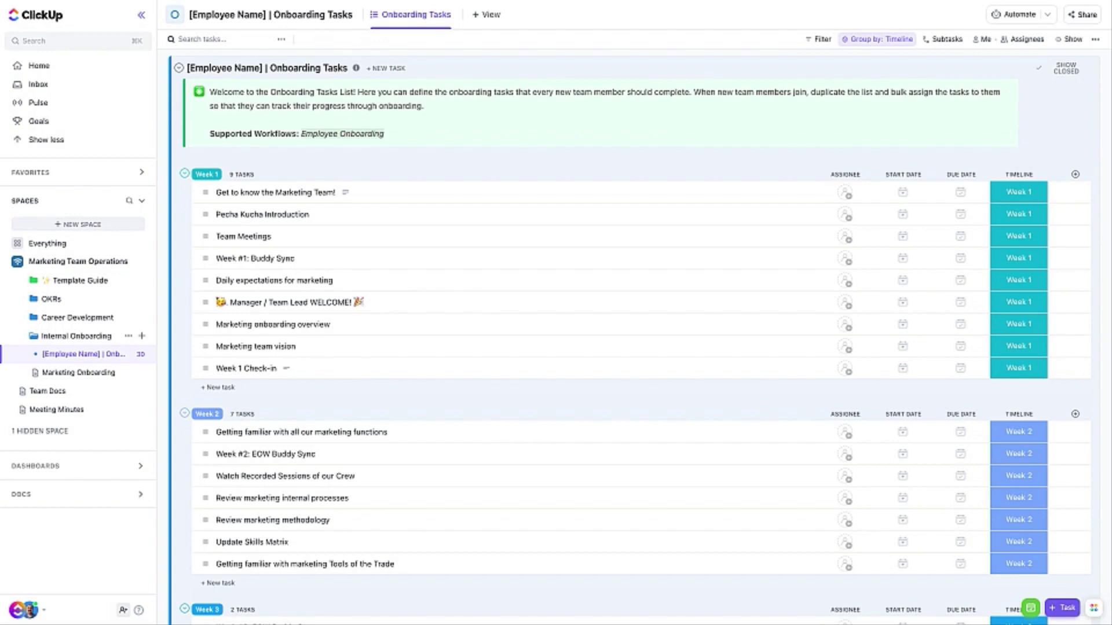
- Create a new list in Internal Onboarding from the Marketing Onboarding List template
left_click(142, 336)
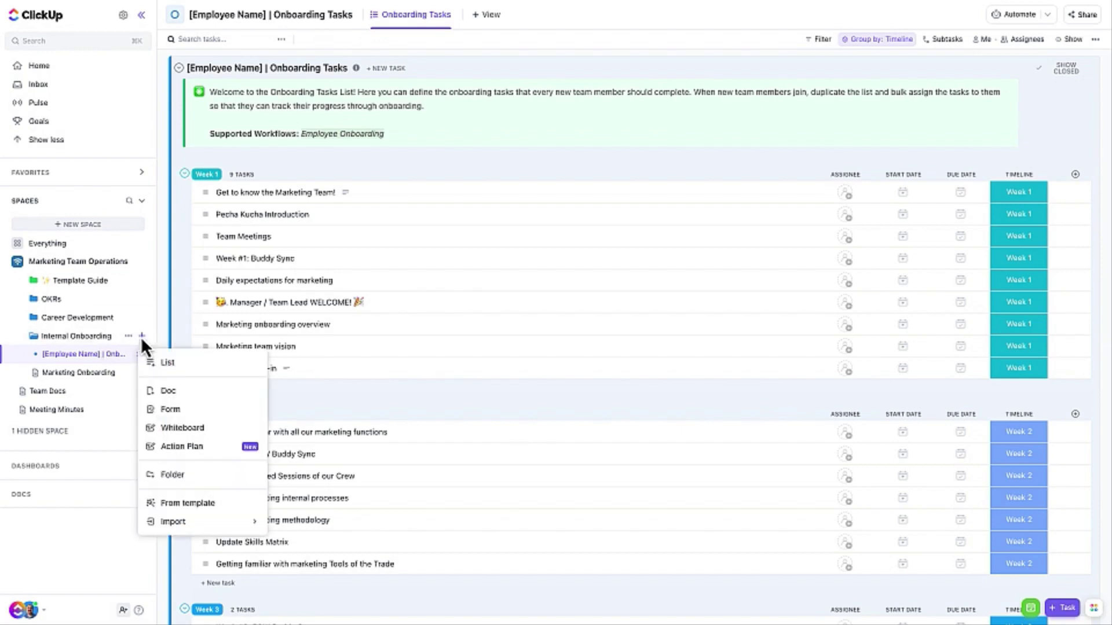
left_click(179, 505)
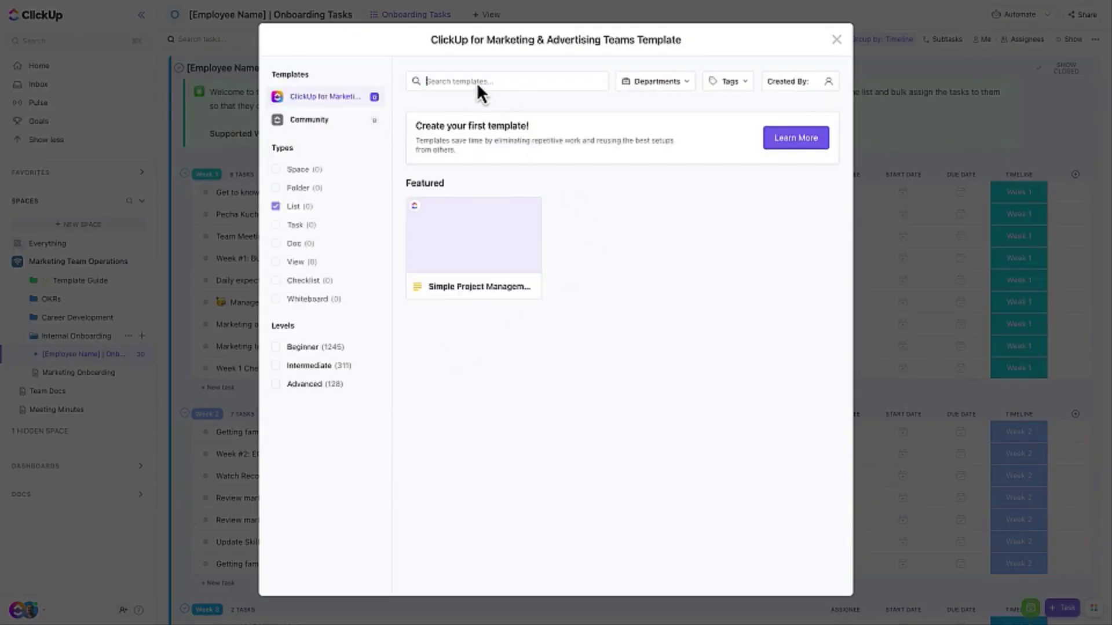
type("o")
left_click(461, 213)
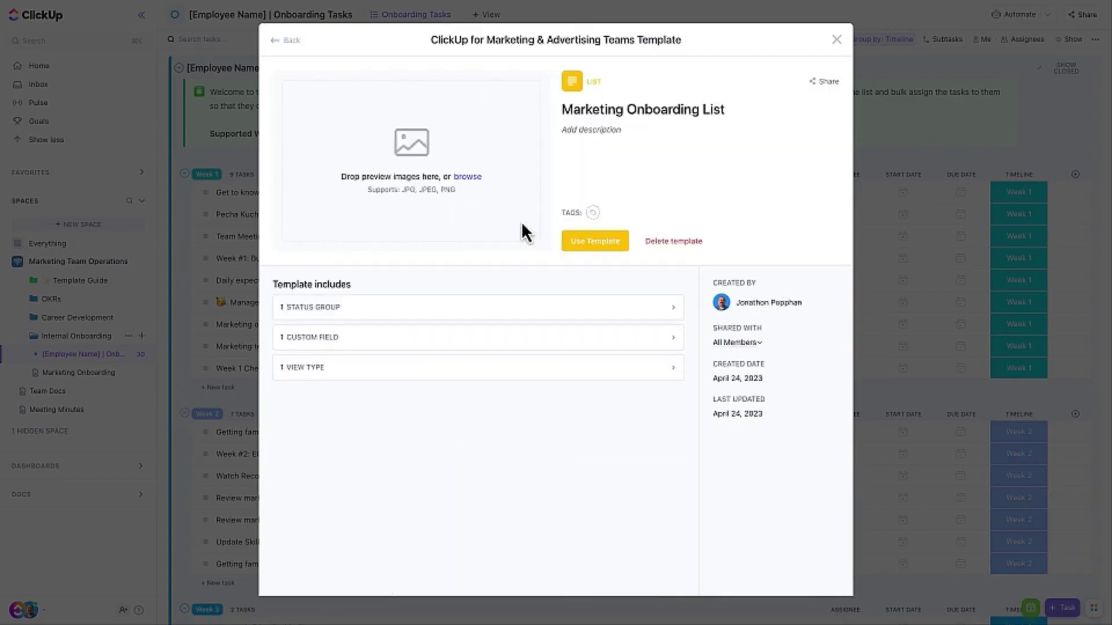
left_click(592, 243)
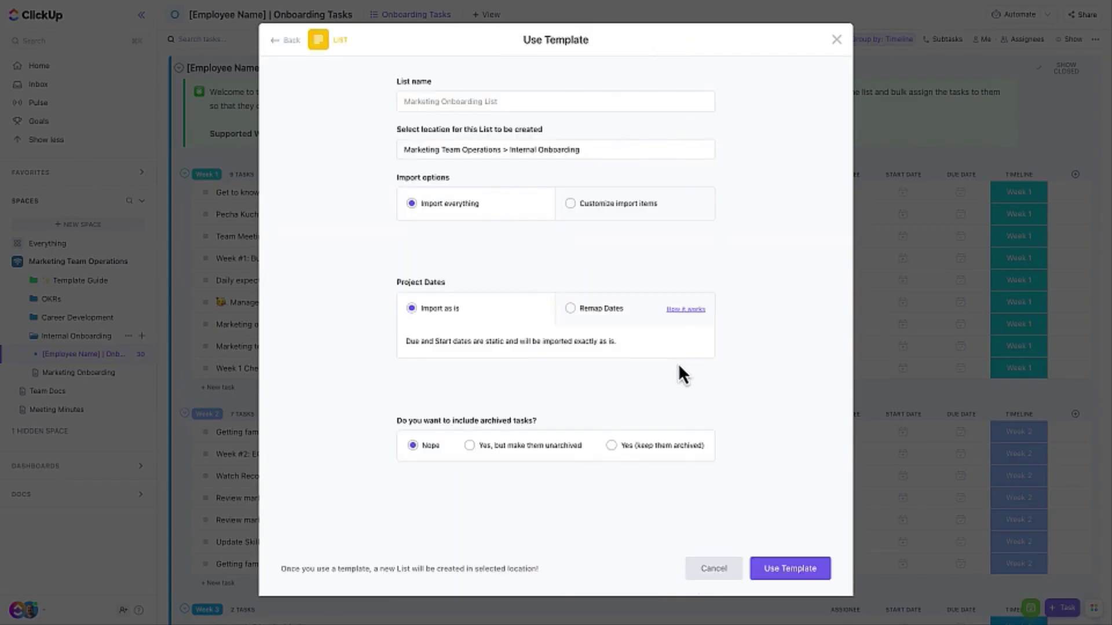
left_click(773, 572)
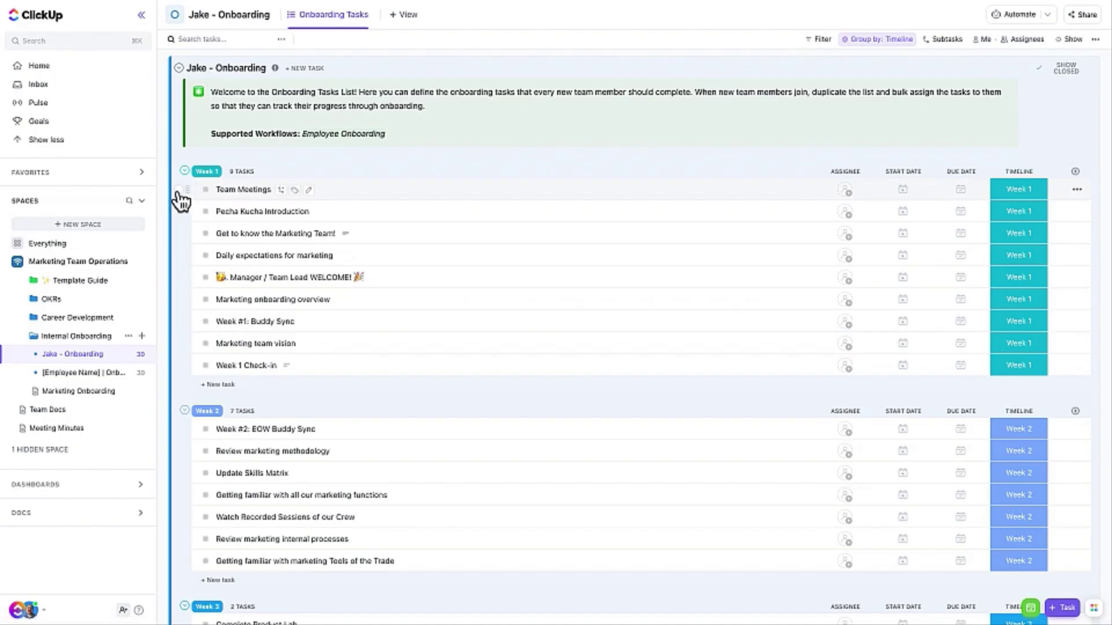
- Select all 30 tasks, from Team Meetings to the last, and assign them to the new hire
left_click(179, 191)
scroll(267, 267, "down", 8)
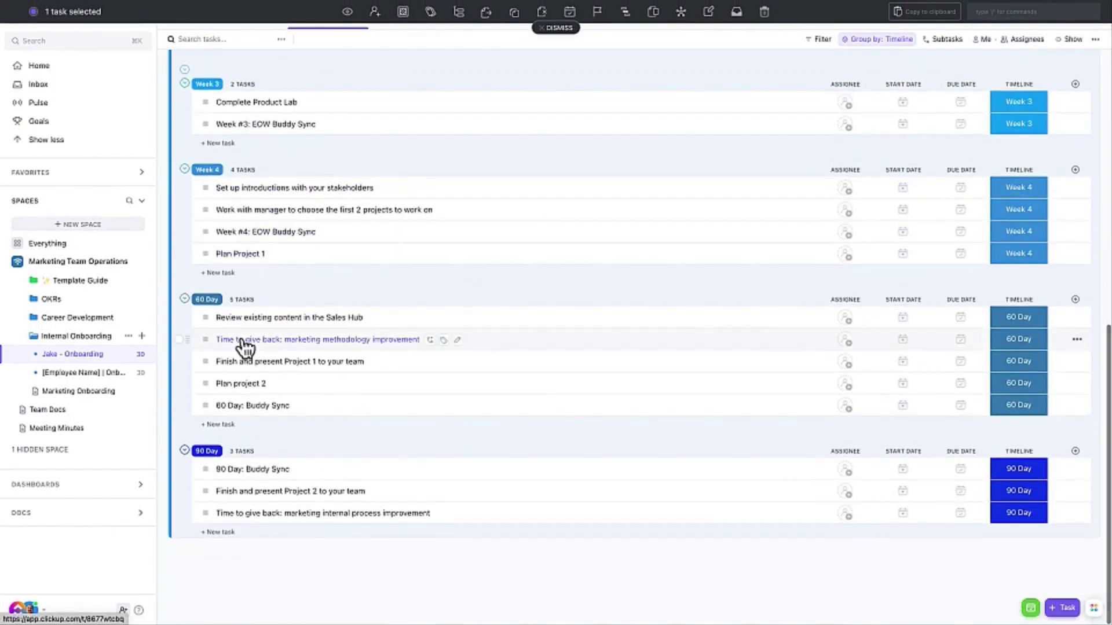
left_click(180, 515, "shift")
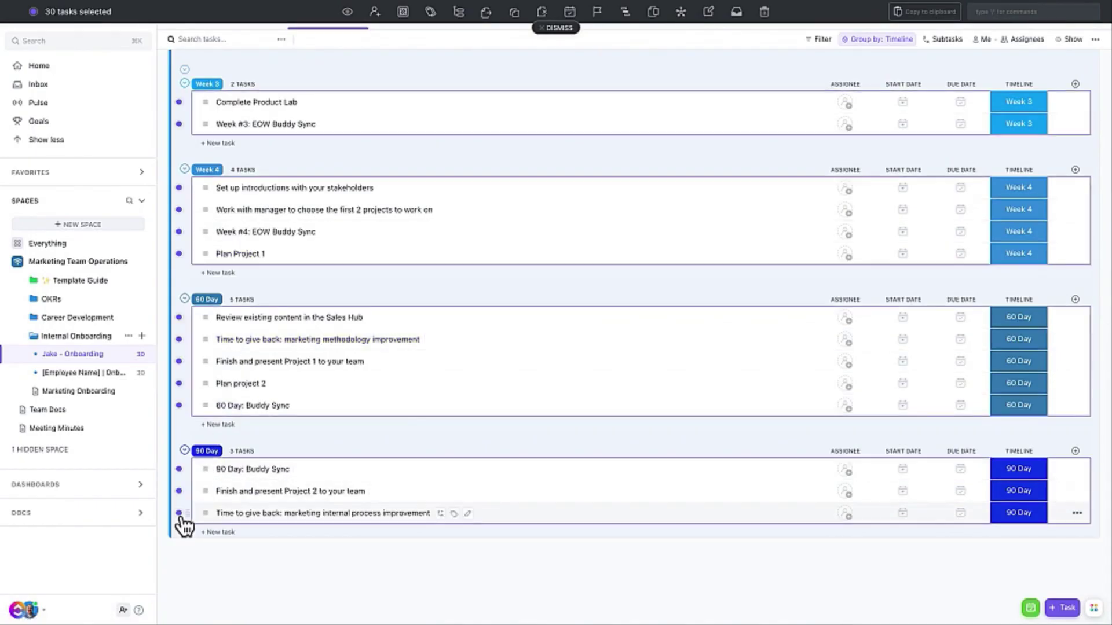
scroll(417, 414, "up", 9)
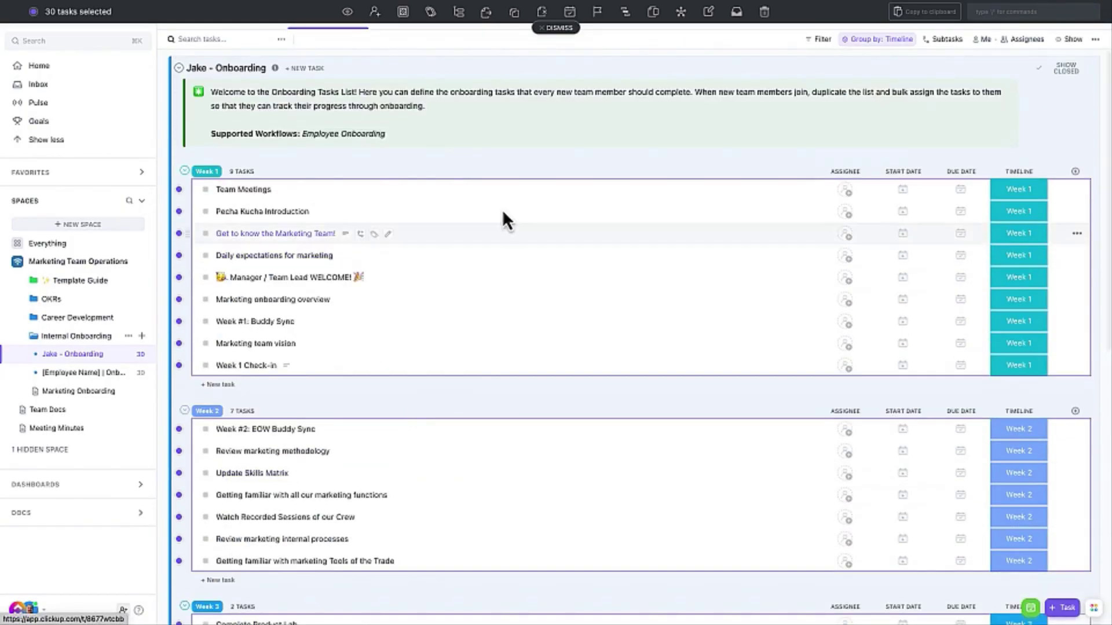
left_click(375, 11)
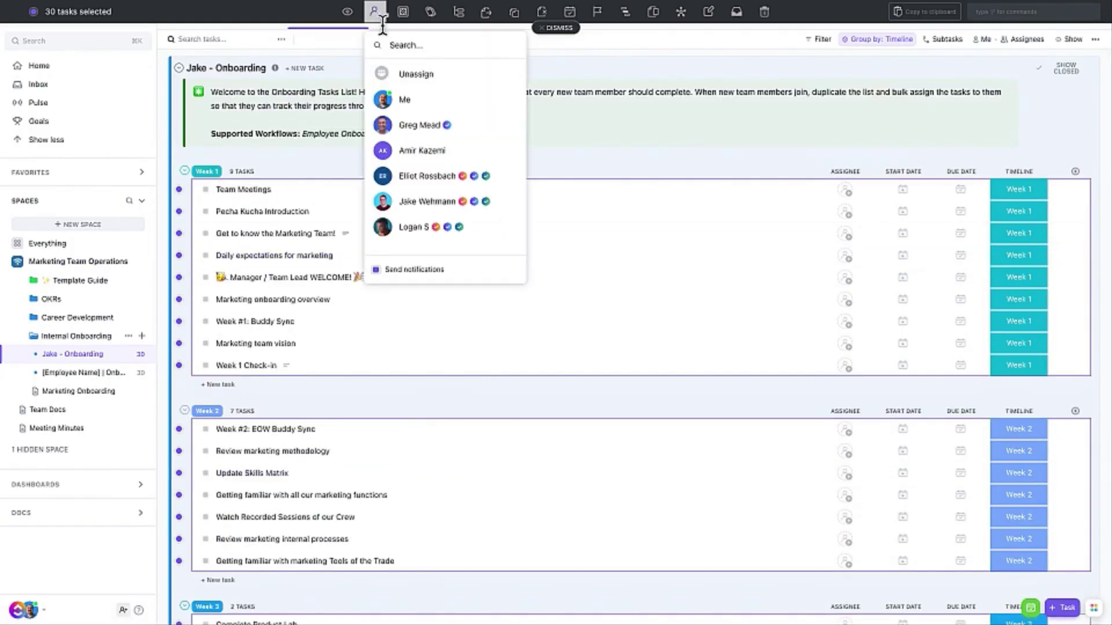
left_click(406, 212)
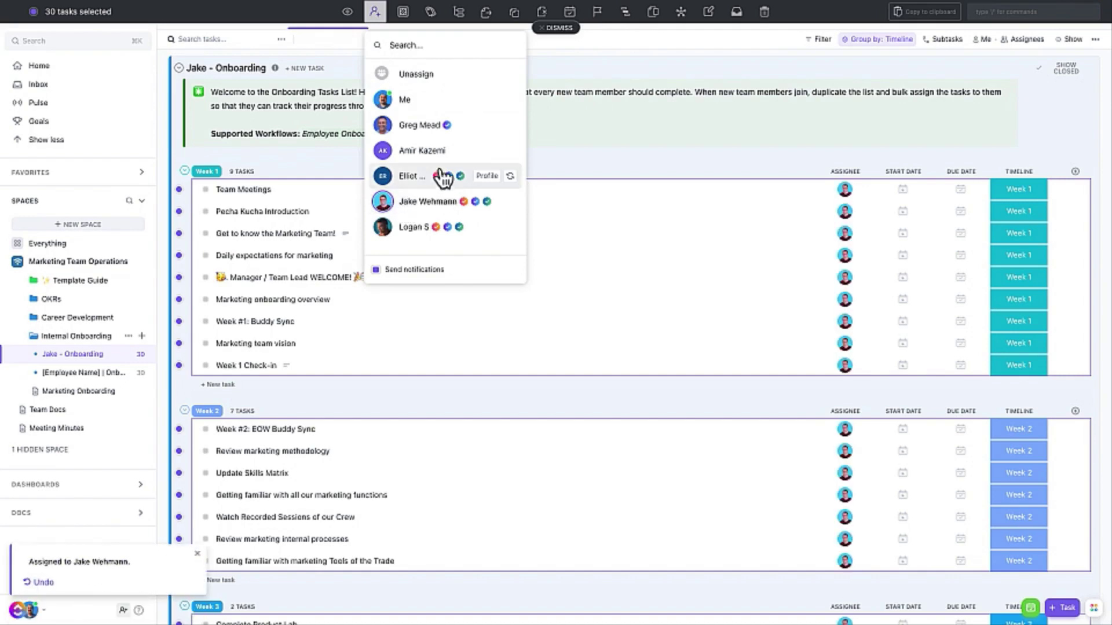
left_click(316, 10)
- Add yourself as a watcher on all the selected tasks
left_click(346, 12)
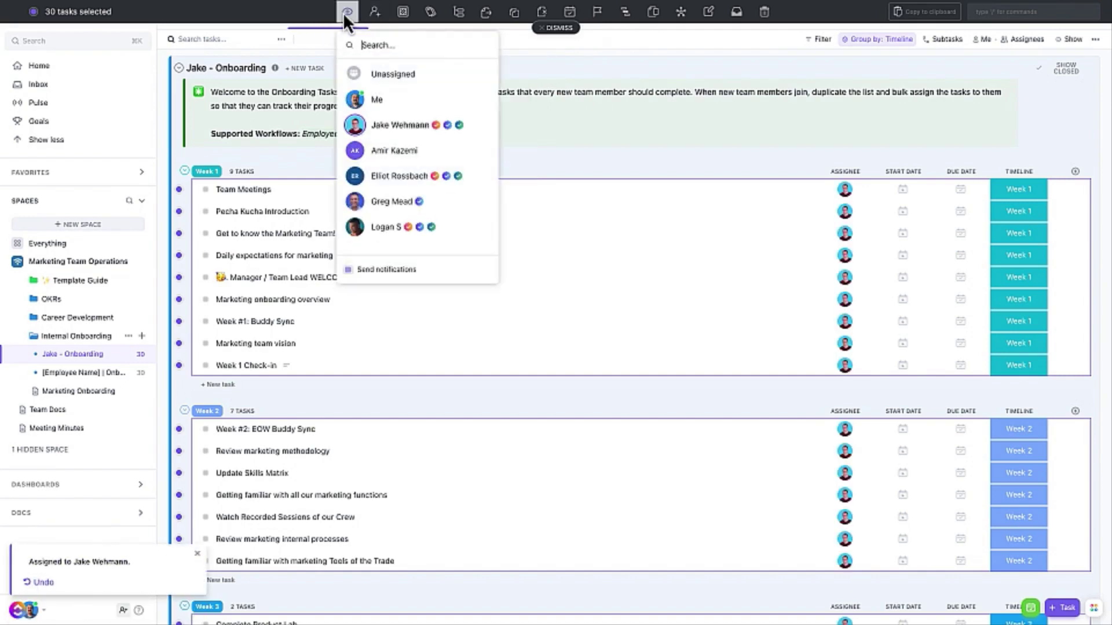
left_click(389, 110)
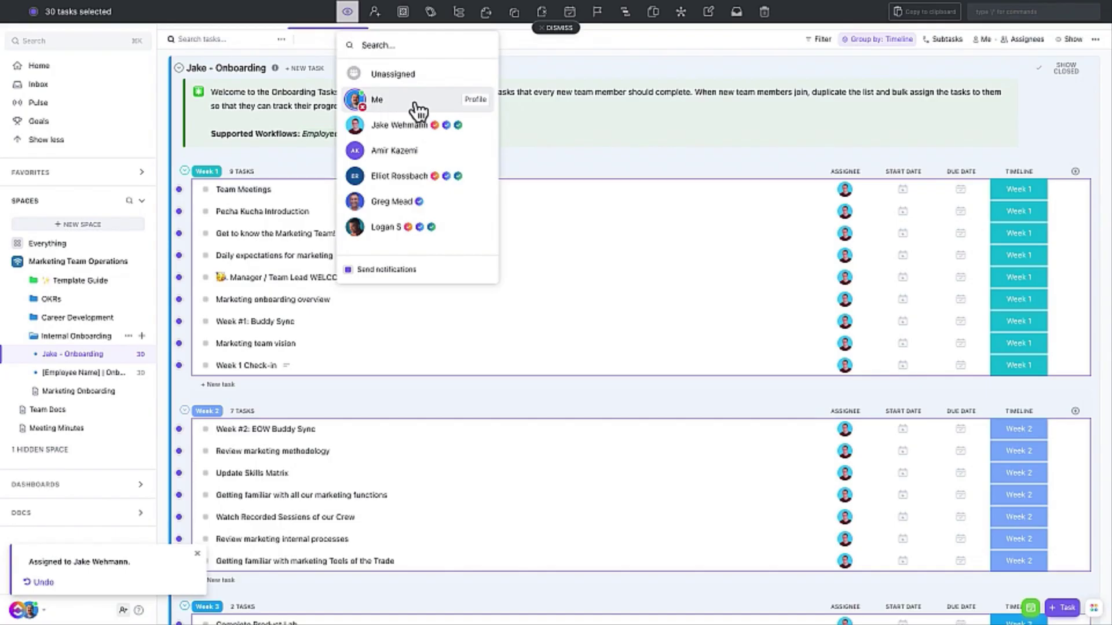
left_click(569, 30)
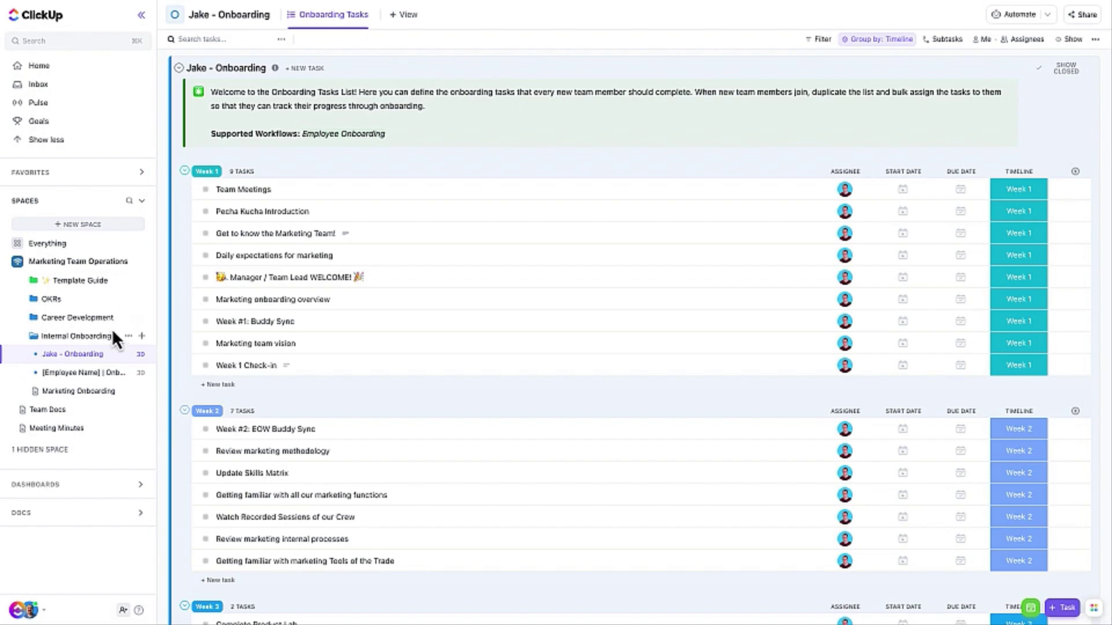
- Open the Internal Onboarding folder and scroll through its Week 1-4 tasks
left_click(82, 337)
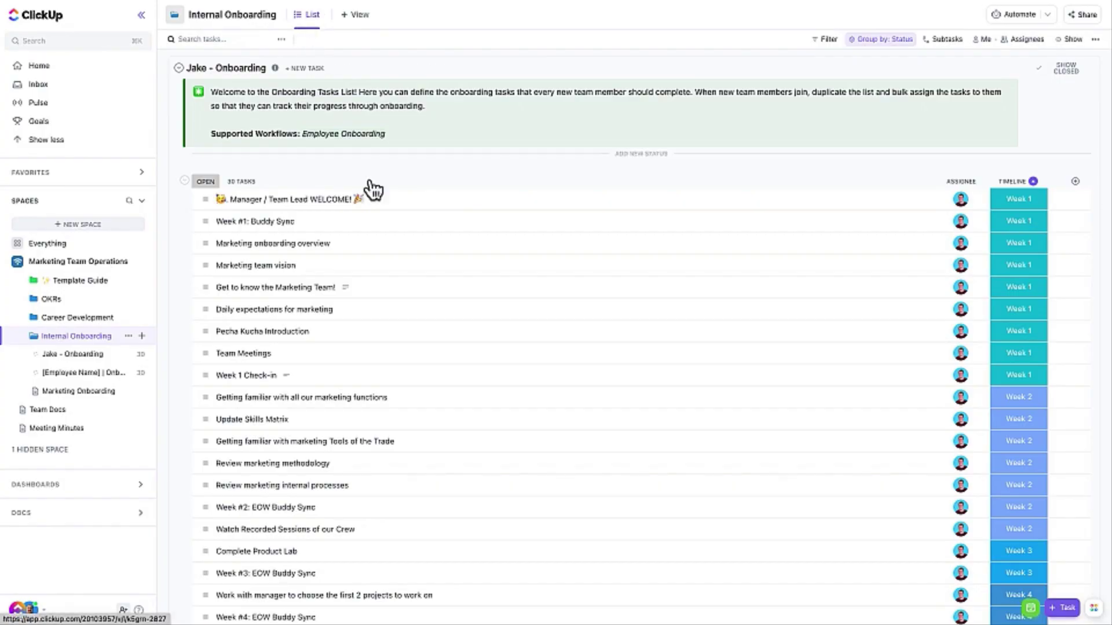
scroll(360, 261, "down", 6)
scroll(360, 260, "down", 5)
scroll(327, 254, "down", 8)
scroll(330, 265, "up", 15)
scroll(330, 265, "up", 5)
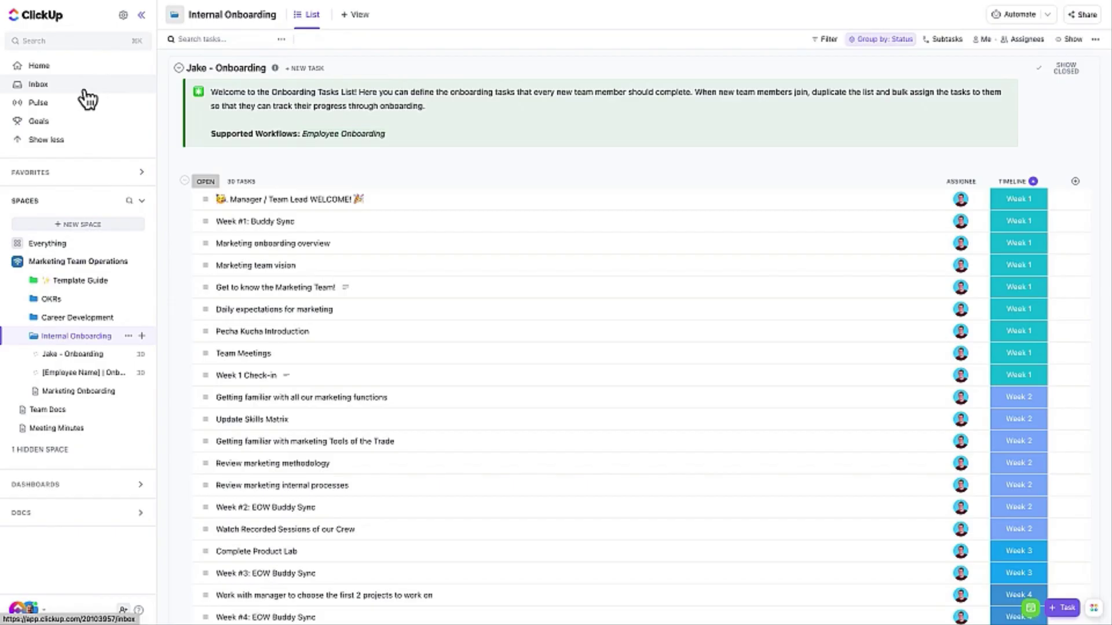
- Open Team Docs to the Marketing Team Processes page
left_click(47, 410)
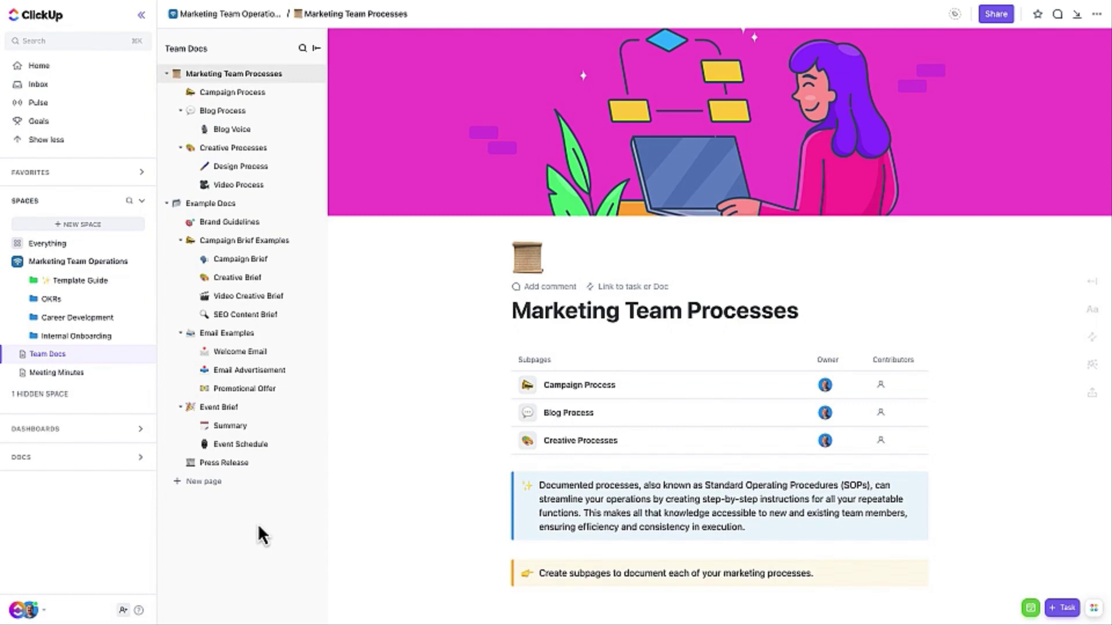
- Open the Meeting Minutes doc on its Team Meetings page
left_click(56, 372)
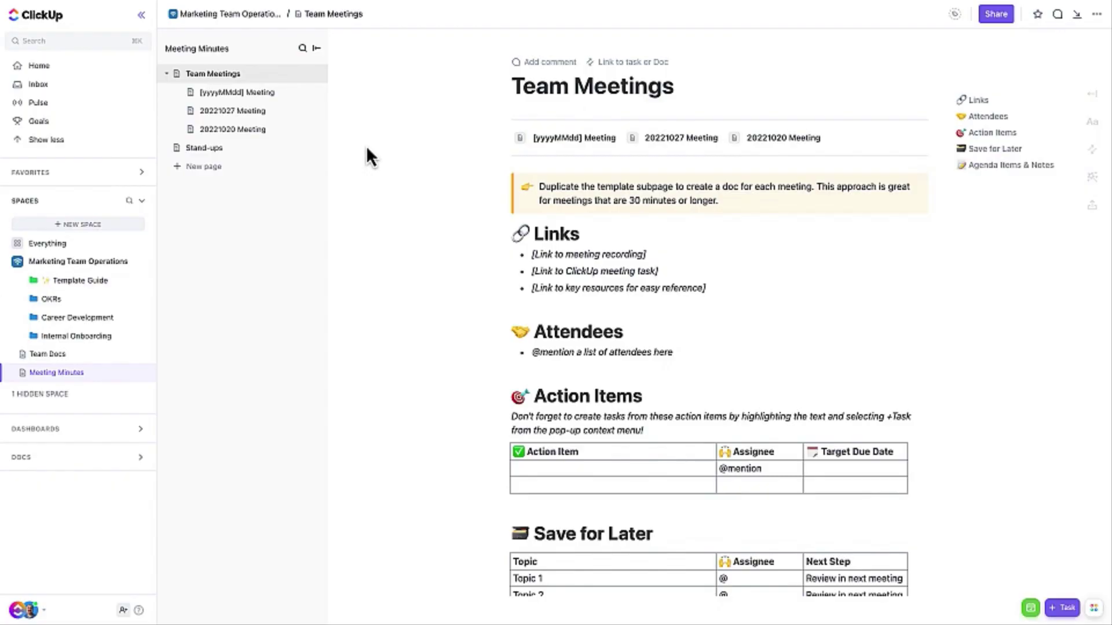
- Duplicate the [yyyyMMdd] Meeting page, move the copy up, and rename it '20230501 Meeting'
left_click(303, 92)
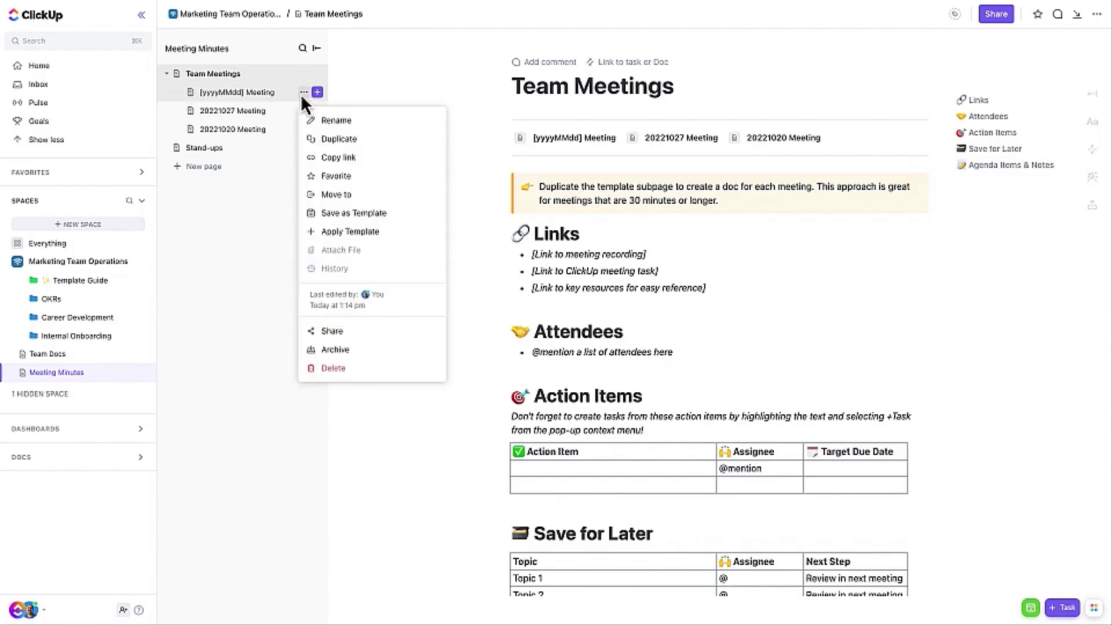
left_click(329, 140)
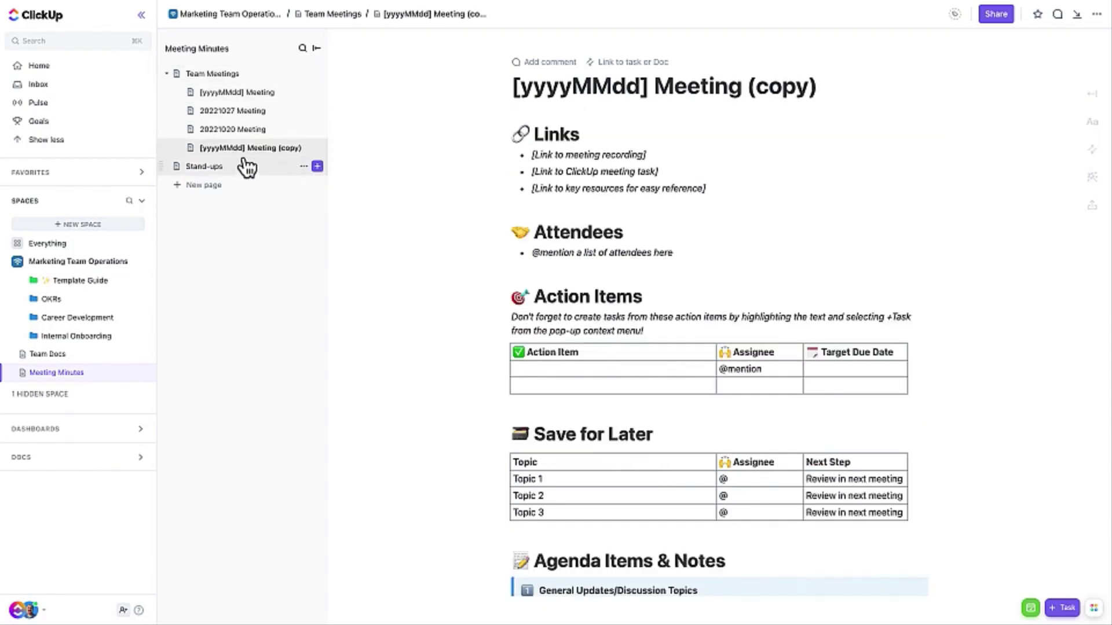
left_click_drag(247, 149, 233, 112)
triple_click(630, 85)
key("BackSpace")
type("20230501 Meeting")
key("Return")
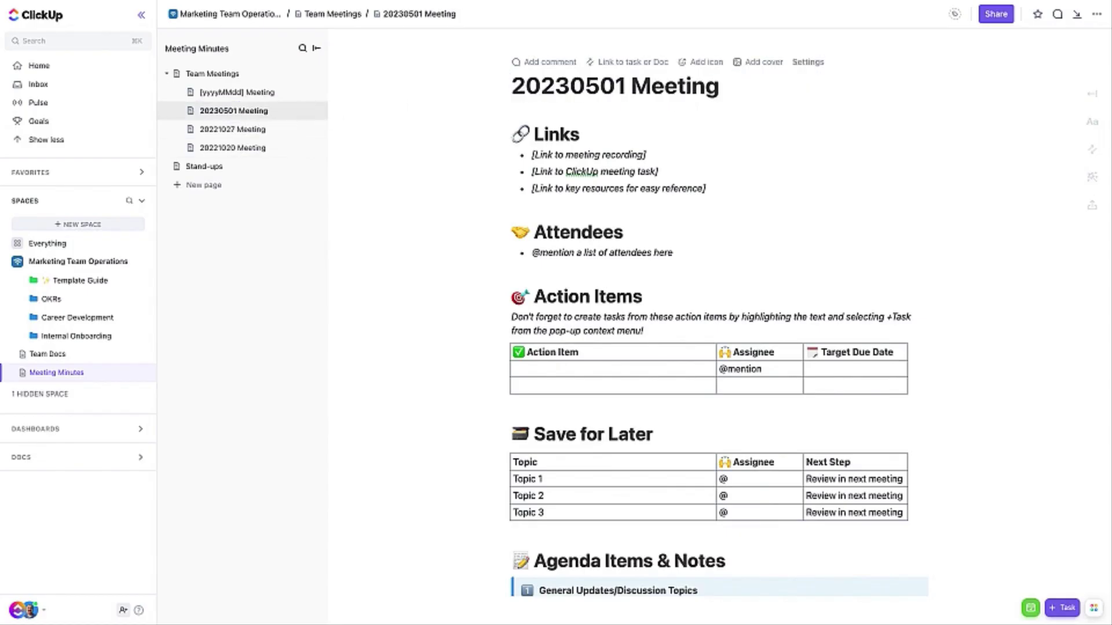